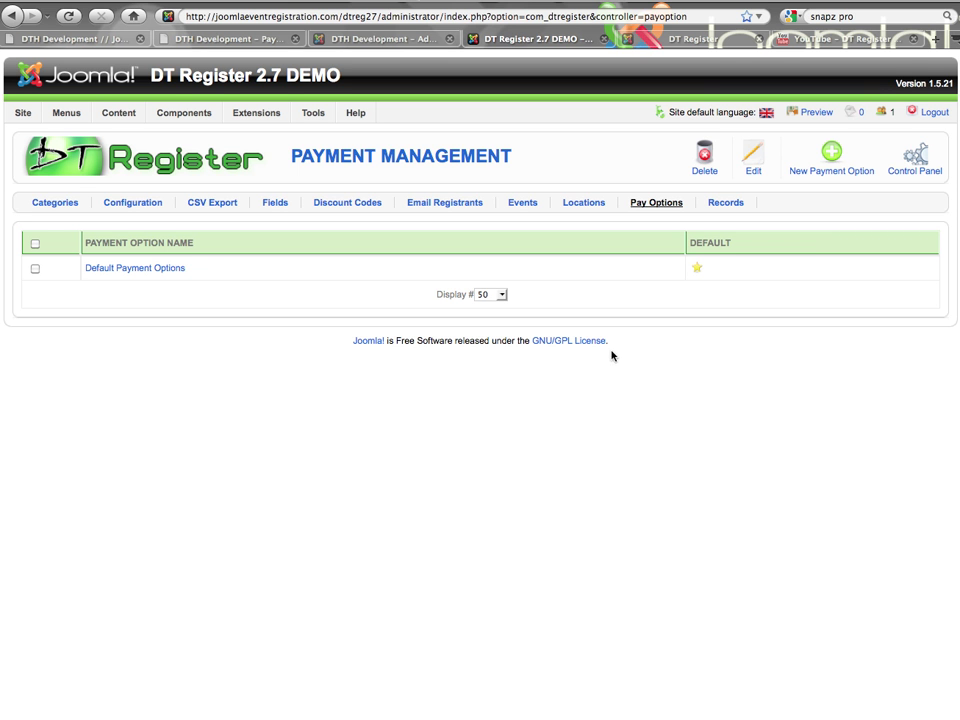
Open the Default Payment Options entry in DT Register's Pay Options for editing
{"action": "mouse_move", "coordinate": [188, 118]}
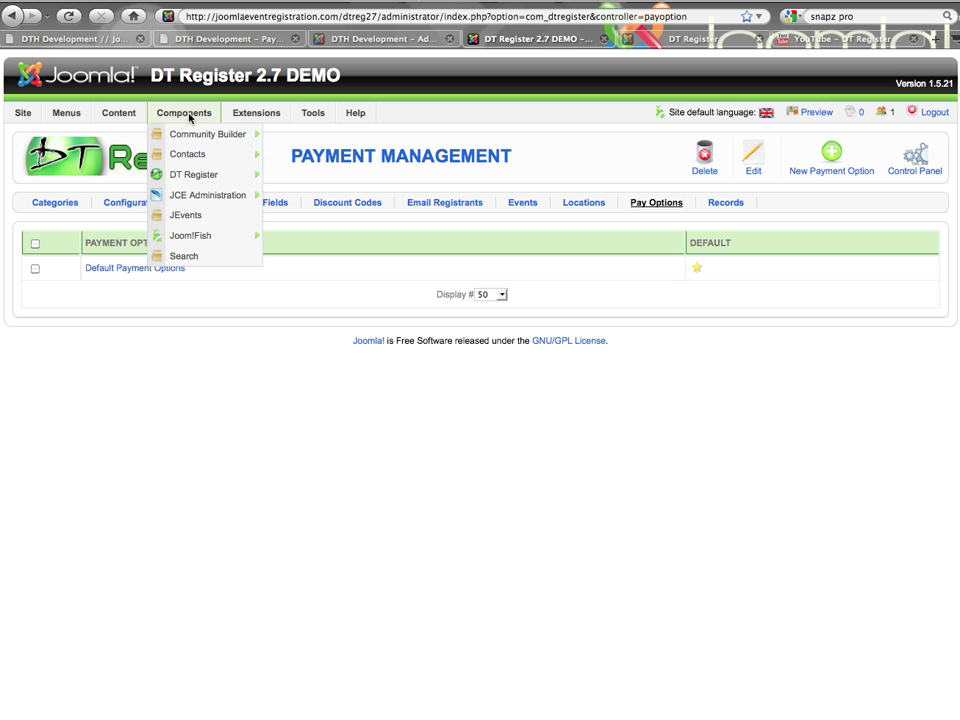
{"action": "mouse_move", "coordinate": [198, 177]}
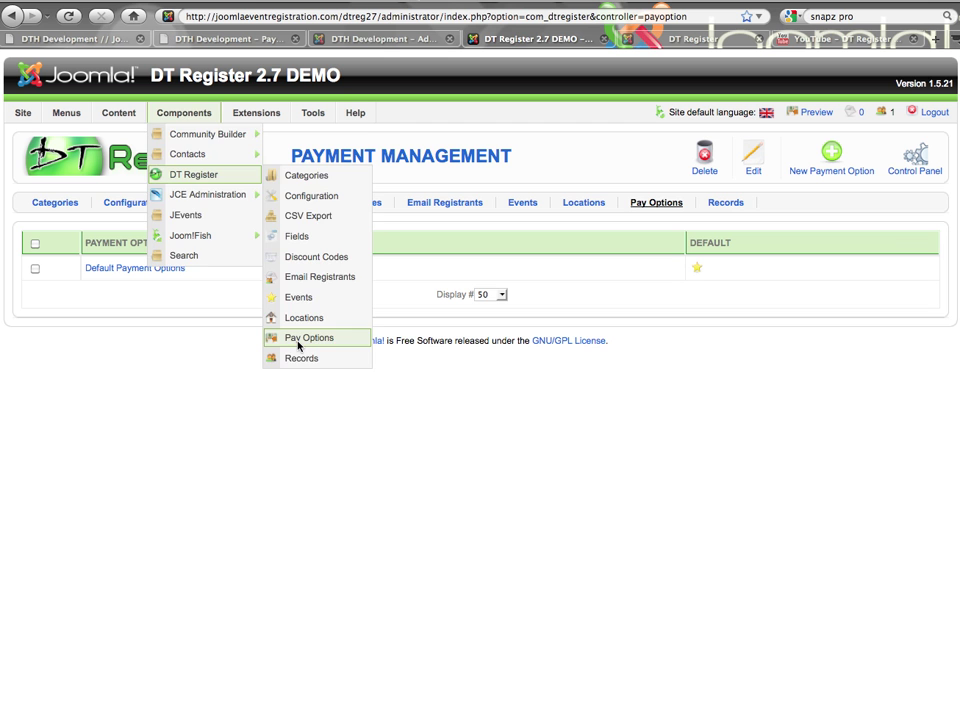
{"action": "left_click", "coordinate": [918, 160]}
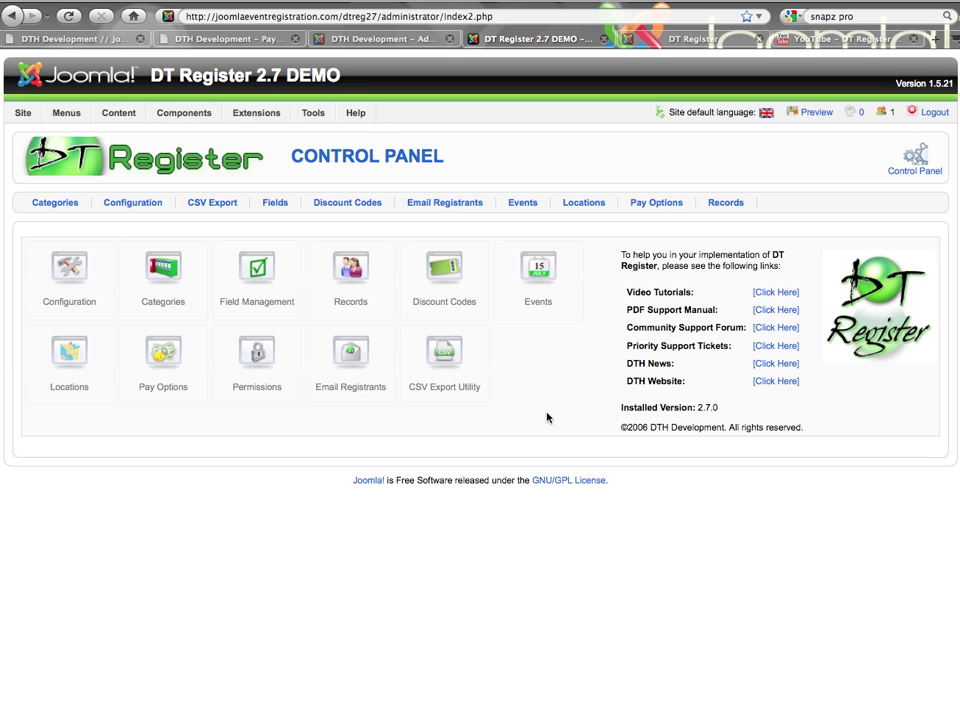
{"action": "left_click", "coordinate": [186, 354]}
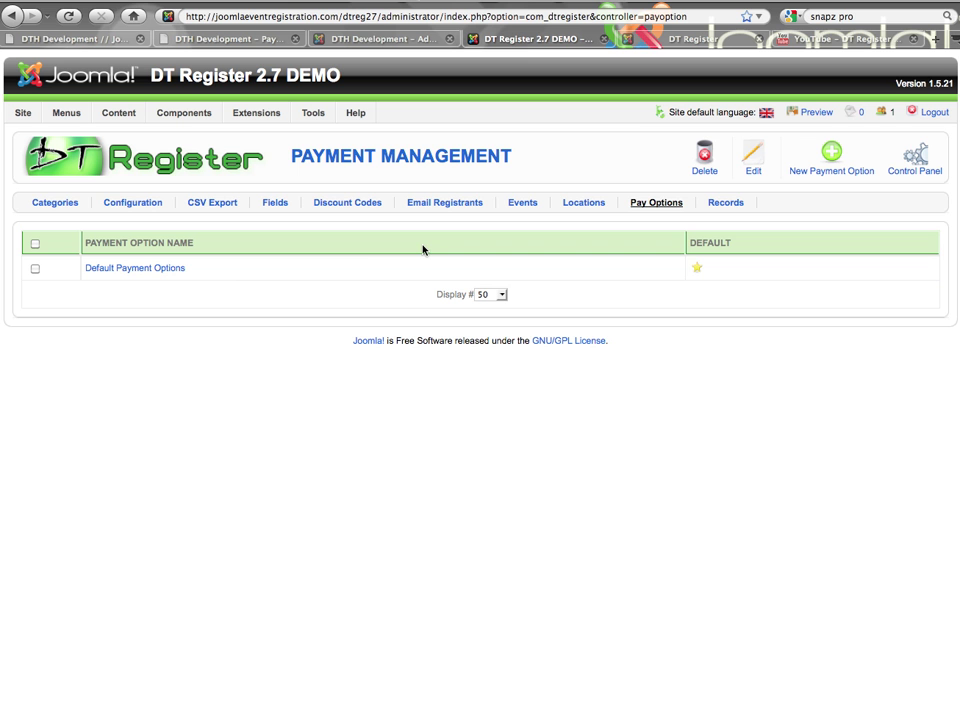
{"action": "left_click", "coordinate": [145, 273]}
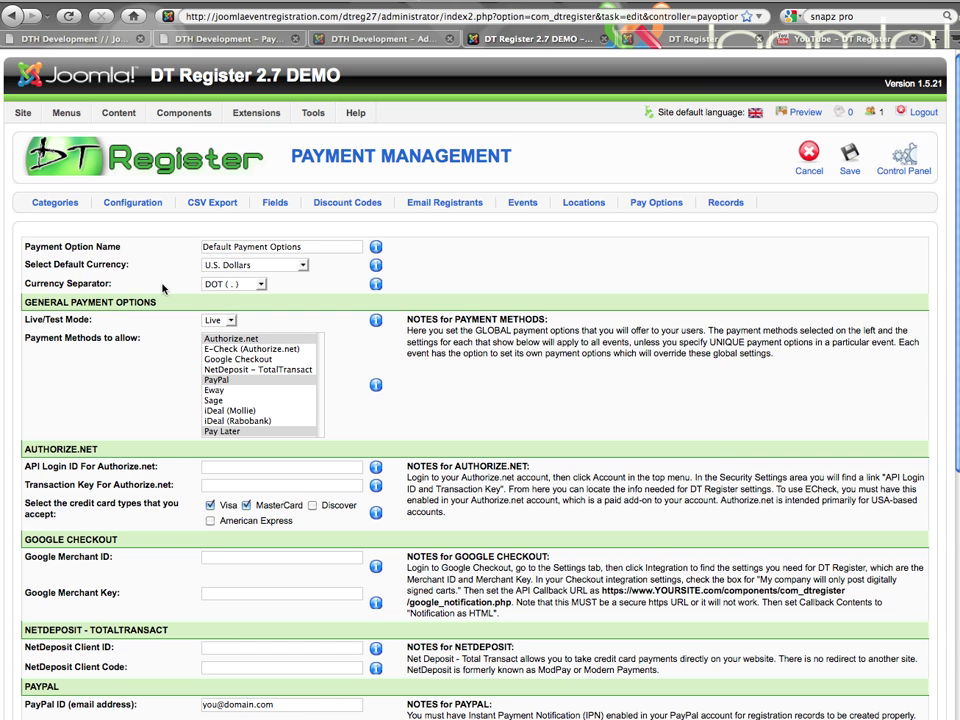
Review the payment option's name, default currency choices, currency separator choices and Live/Test mode setting
{"action": "scroll", "coordinate": [163, 288], "scroll_direction": "down", "scroll_amount": 5}
{"action": "scroll", "coordinate": [163, 288], "scroll_direction": "up", "scroll_amount": 5}
{"action": "left_click_drag", "start_coordinate": [320, 248], "coordinate": [155, 249]}
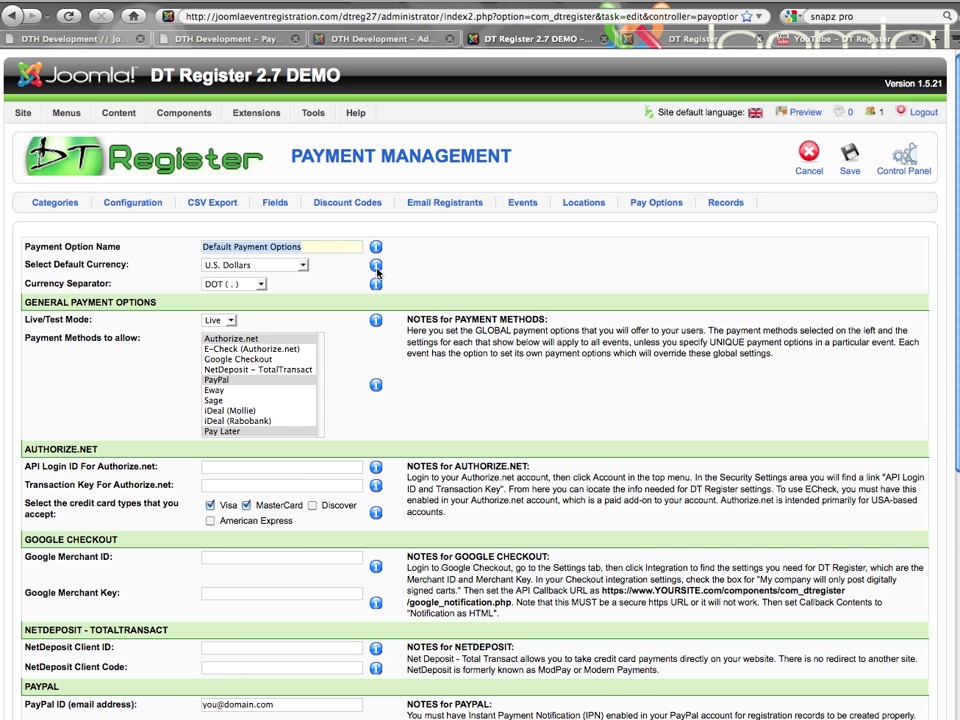
{"action": "mouse_move", "coordinate": [379, 288]}
{"action": "left_click", "coordinate": [302, 265]}
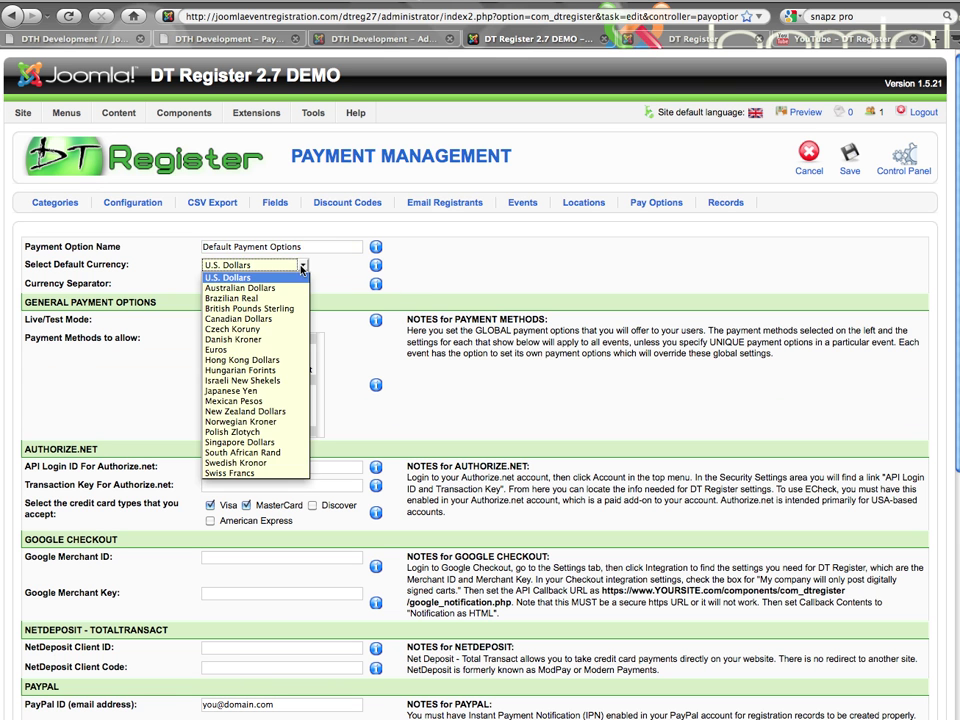
{"action": "left_click", "coordinate": [302, 266]}
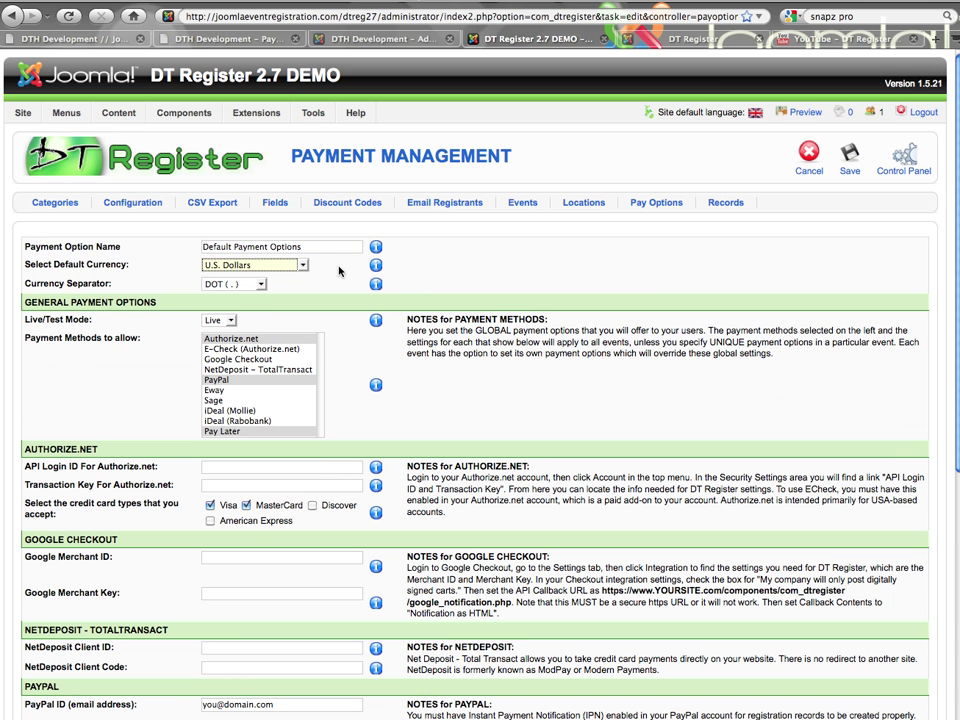
{"action": "left_click", "coordinate": [261, 285]}
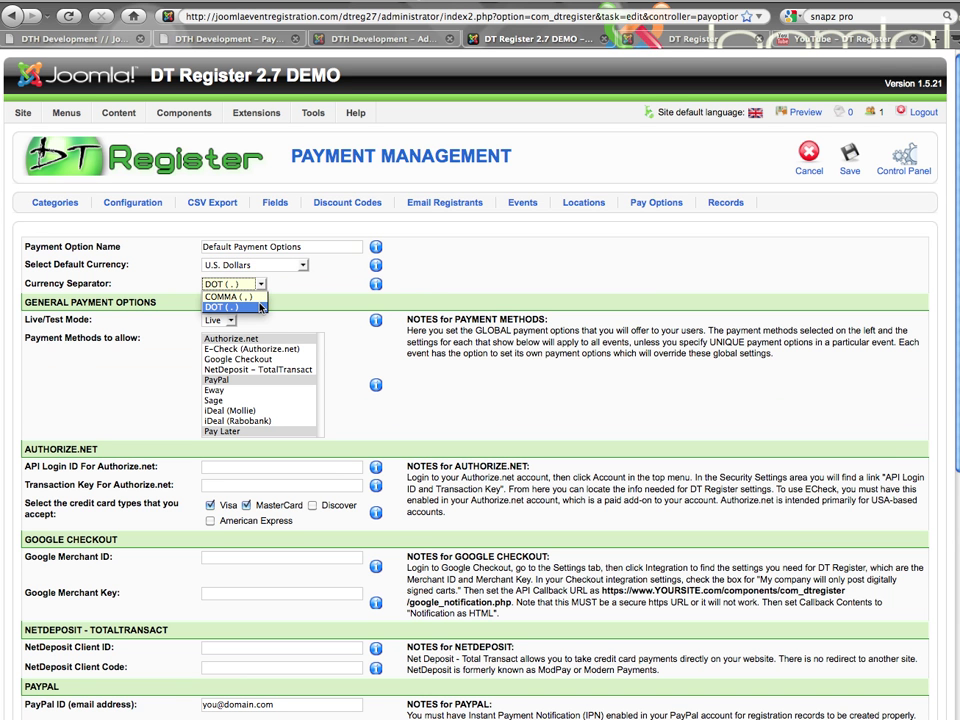
{"action": "left_click", "coordinate": [285, 292]}
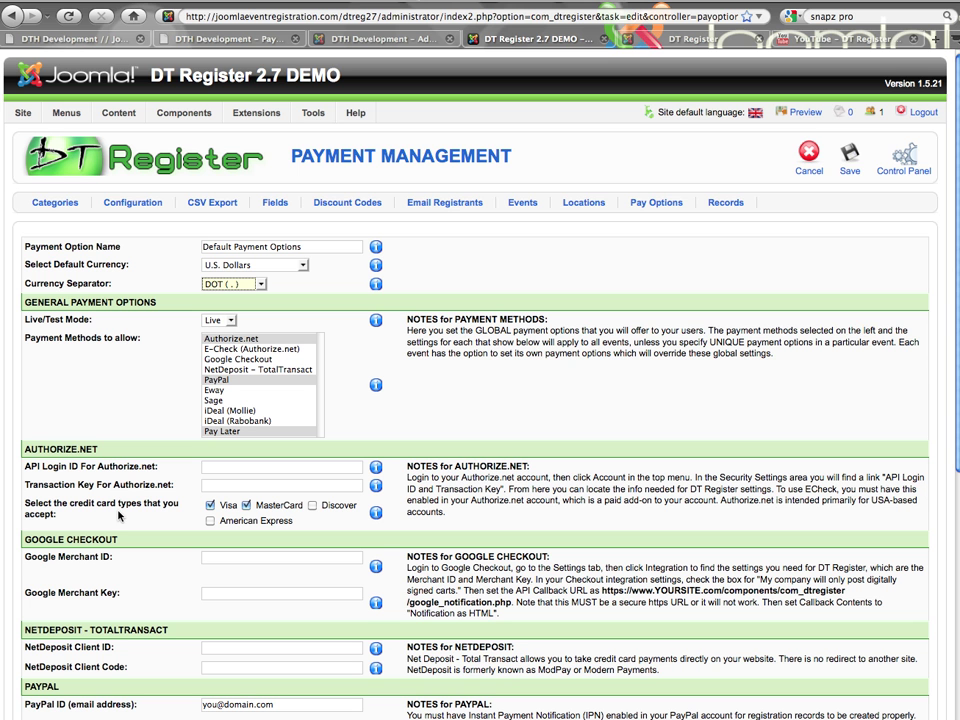
{"action": "left_click", "coordinate": [230, 322]}
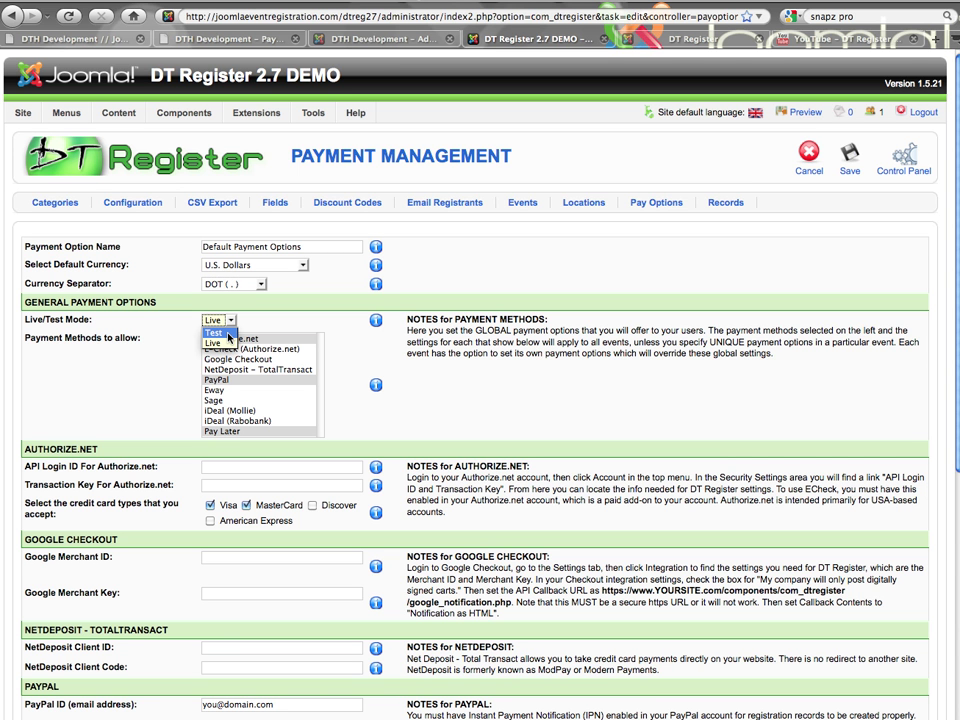
{"action": "left_click", "coordinate": [215, 343]}
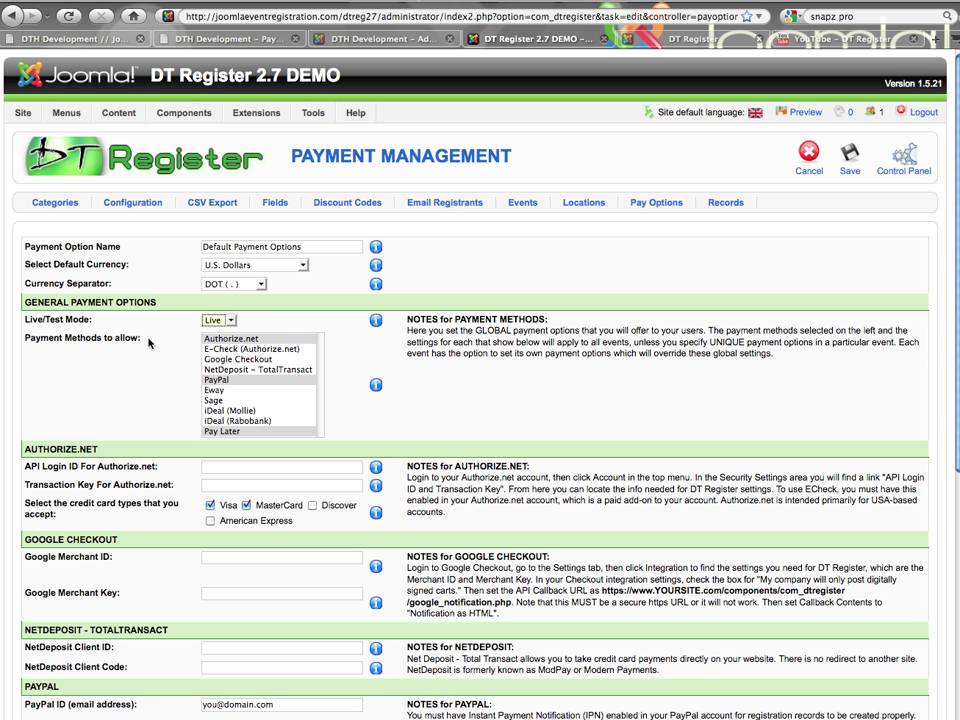
Try adding Google Checkout and NetDeposit - TotalTransact to the allowed payment methods, and restore the original selection
{"action": "left_click", "coordinate": [255, 358], "text": "super"}
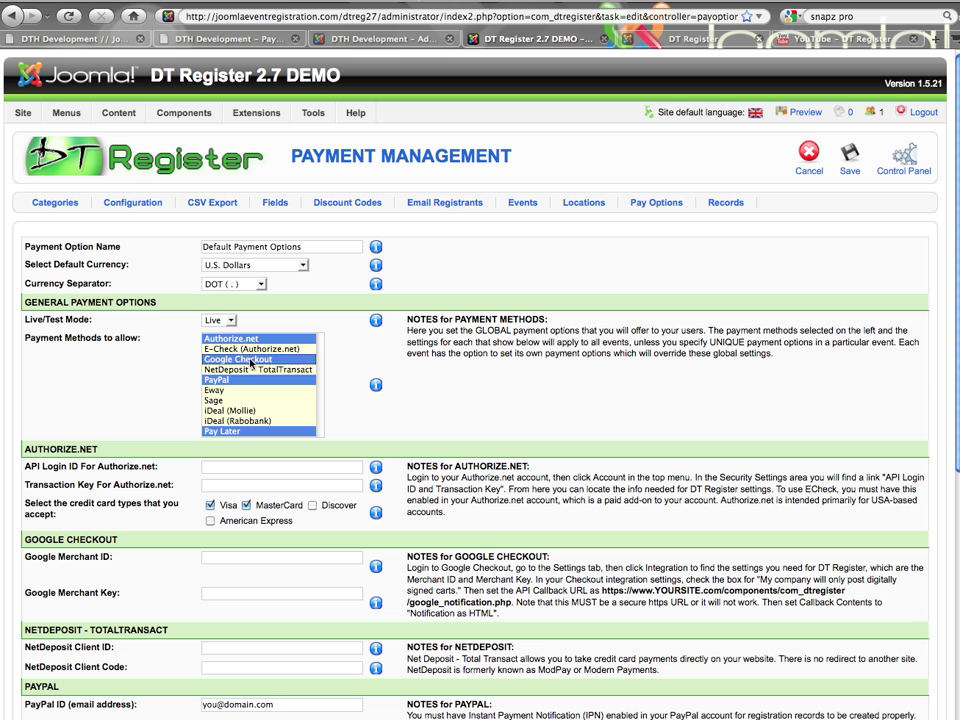
{"action": "left_click", "coordinate": [248, 369], "text": "super"}
{"action": "left_click", "coordinate": [244, 379], "text": "super"}
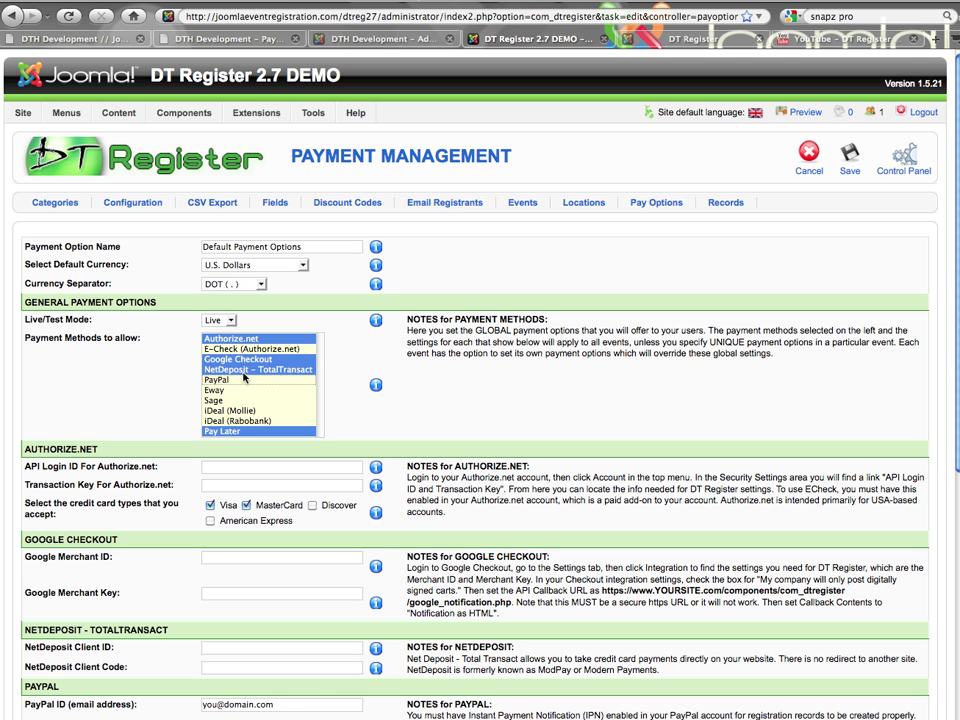
{"action": "left_click", "coordinate": [250, 369], "text": "super"}
{"action": "left_click", "coordinate": [265, 380], "text": "super"}
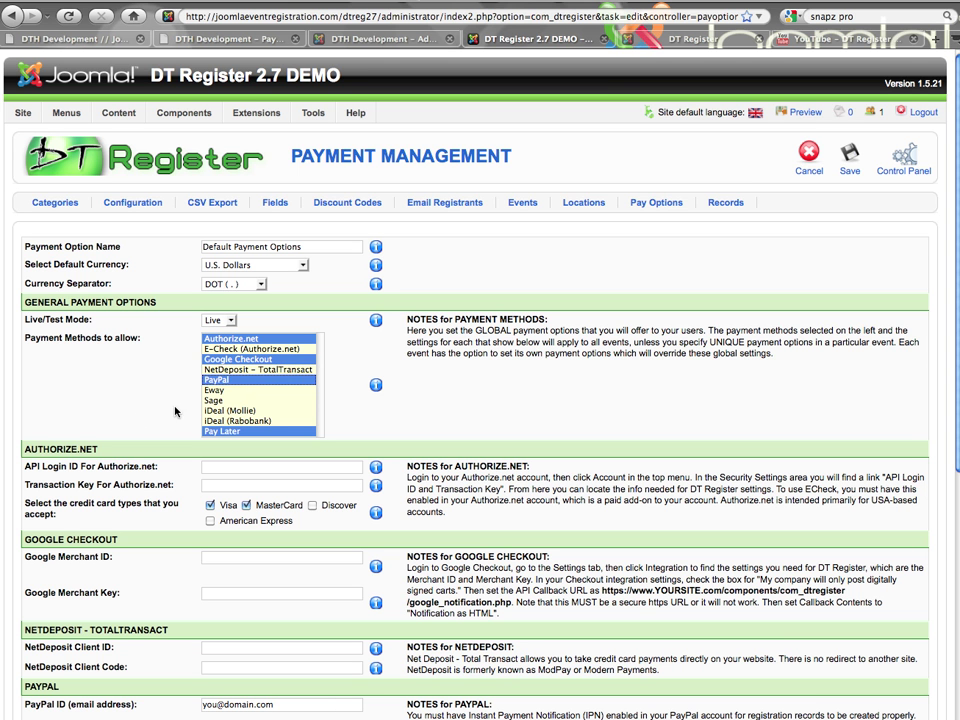
{"action": "scroll", "coordinate": [160, 330], "scroll_direction": "down", "scroll_amount": 2}
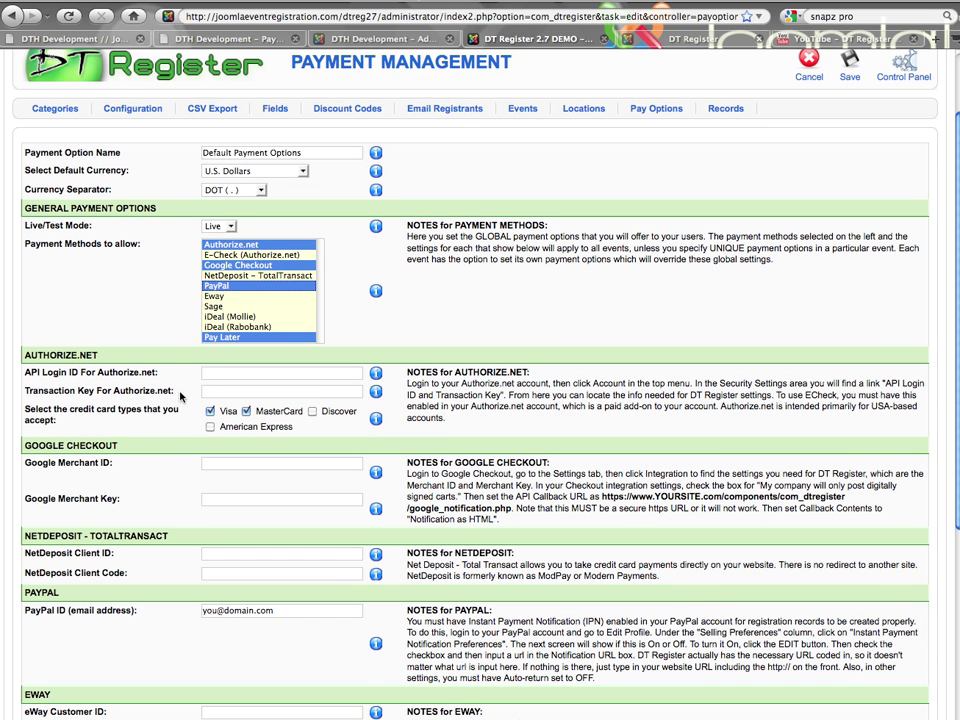
{"action": "left_click", "coordinate": [262, 266], "text": "super"}
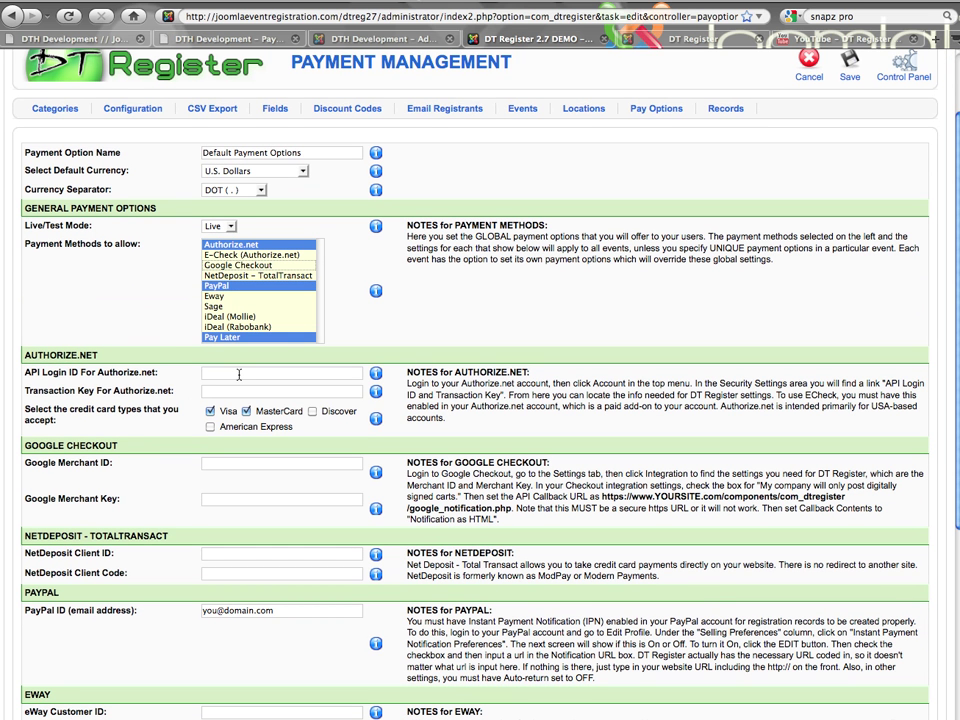
Review the individual gateway settings and add Sage to the allowed payment methods, keeping Authorize.net, PayPal and Pay Later selected
{"action": "scroll", "coordinate": [239, 377], "scroll_direction": "down", "scroll_amount": 1}
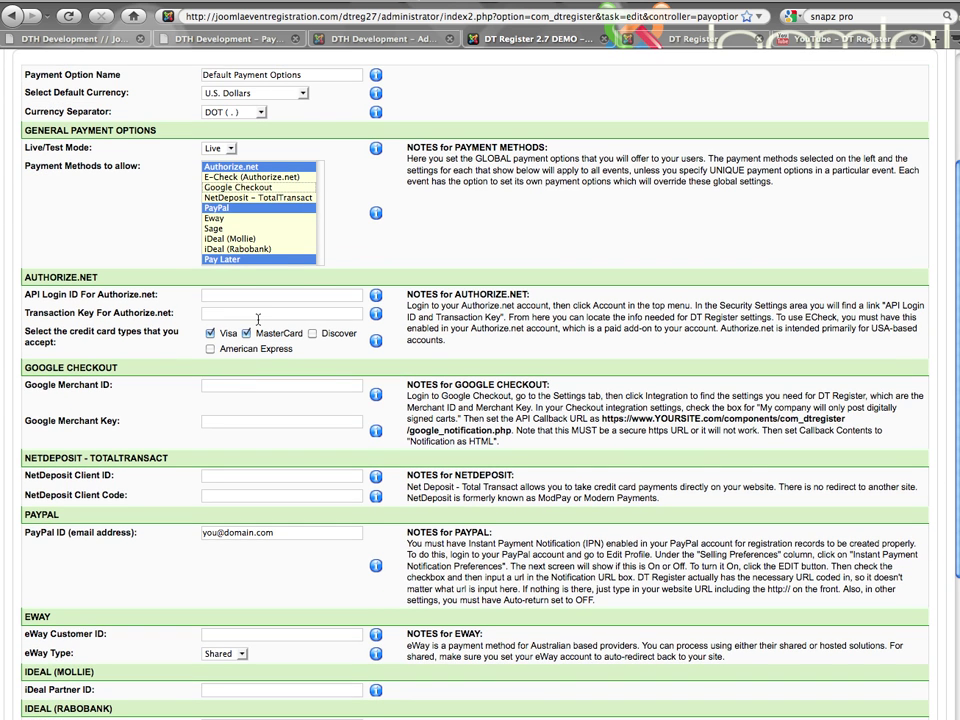
{"action": "scroll", "coordinate": [250, 330], "scroll_direction": "down", "scroll_amount": 4}
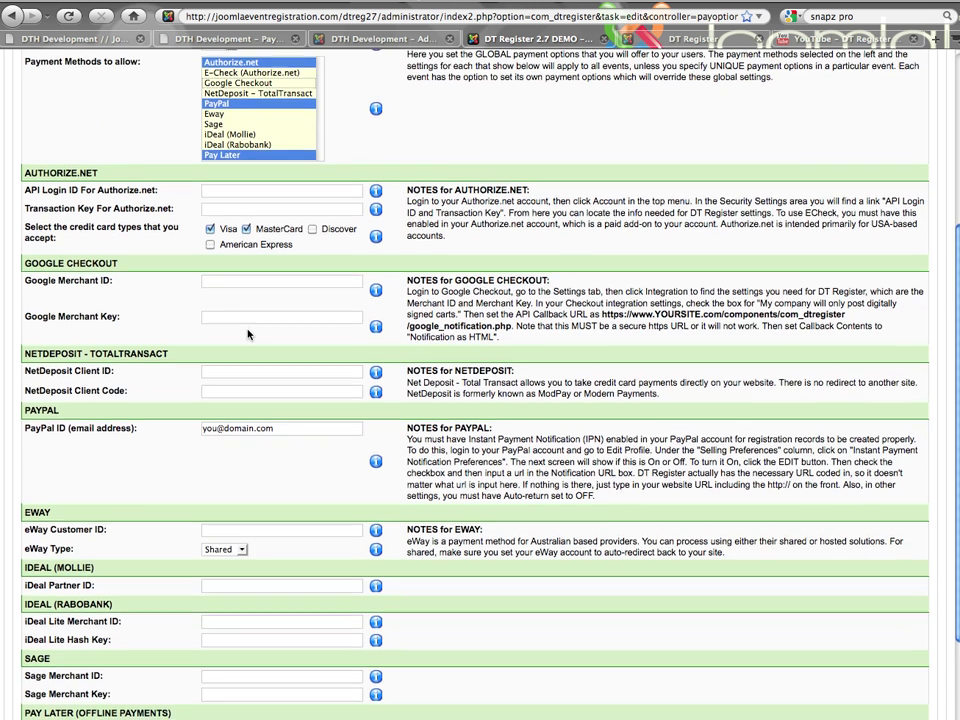
{"action": "scroll", "coordinate": [249, 335], "scroll_direction": "down", "scroll_amount": 5}
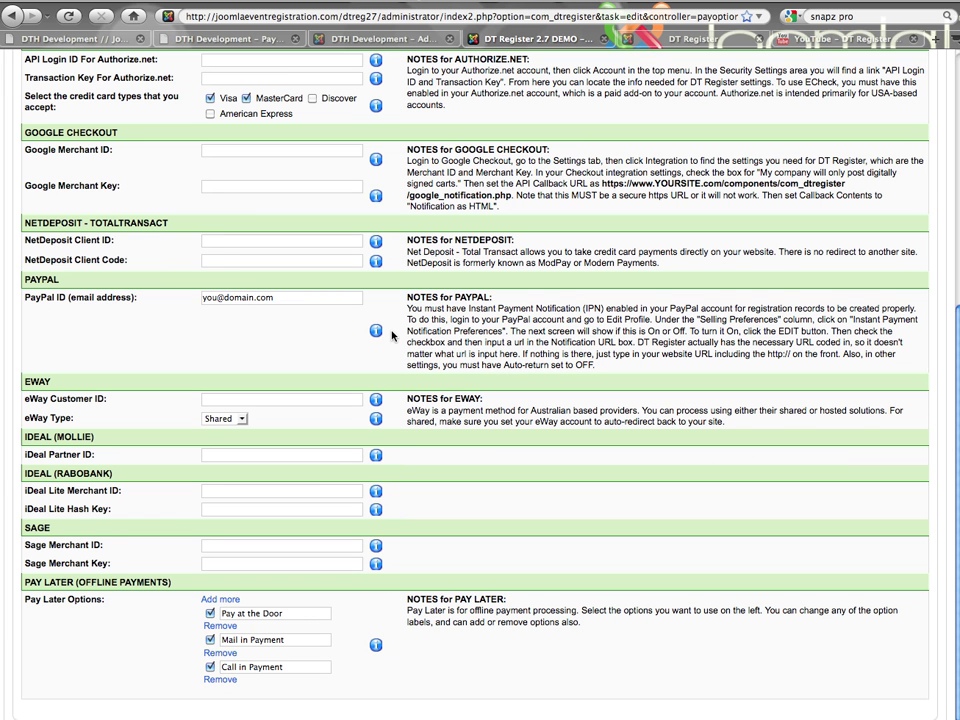
{"action": "scroll", "coordinate": [392, 336], "scroll_direction": "up", "scroll_amount": 5}
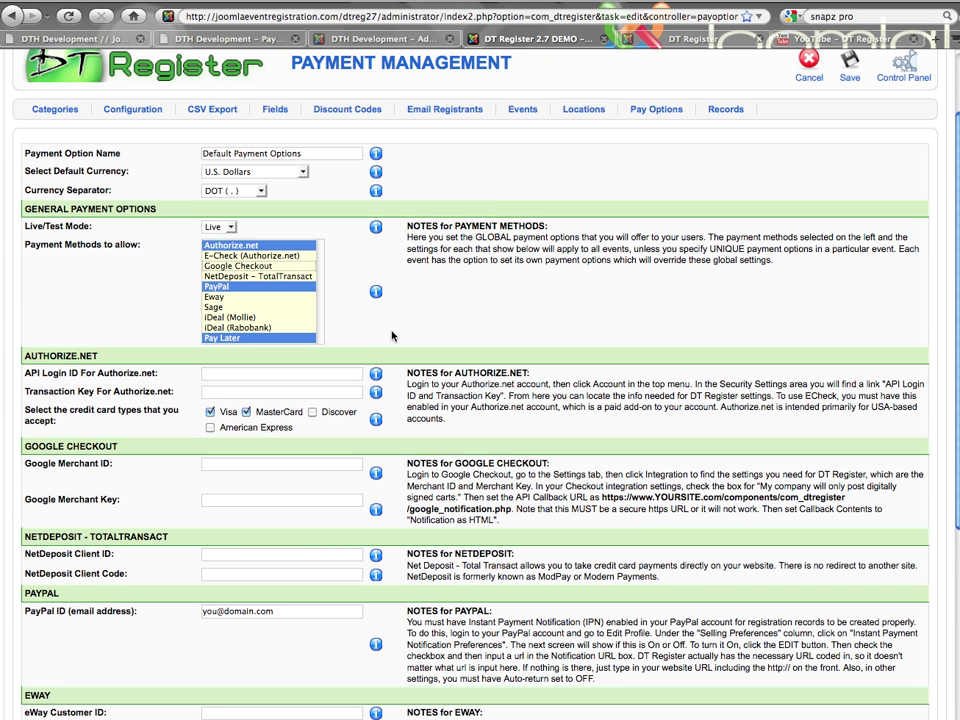
{"action": "left_click", "coordinate": [222, 309], "text": "super"}
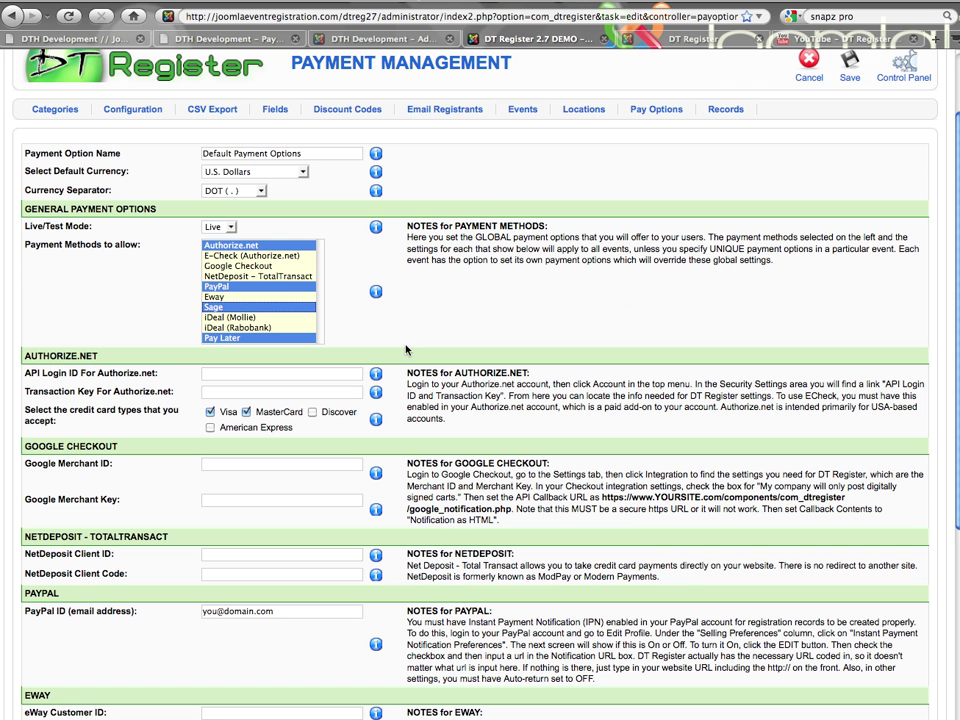
Rename the first two Pay Later options as Pay on Location and Invoice Me, and disable Call in Payment
{"action": "scroll", "coordinate": [406, 349], "scroll_direction": "down", "scroll_amount": 6}
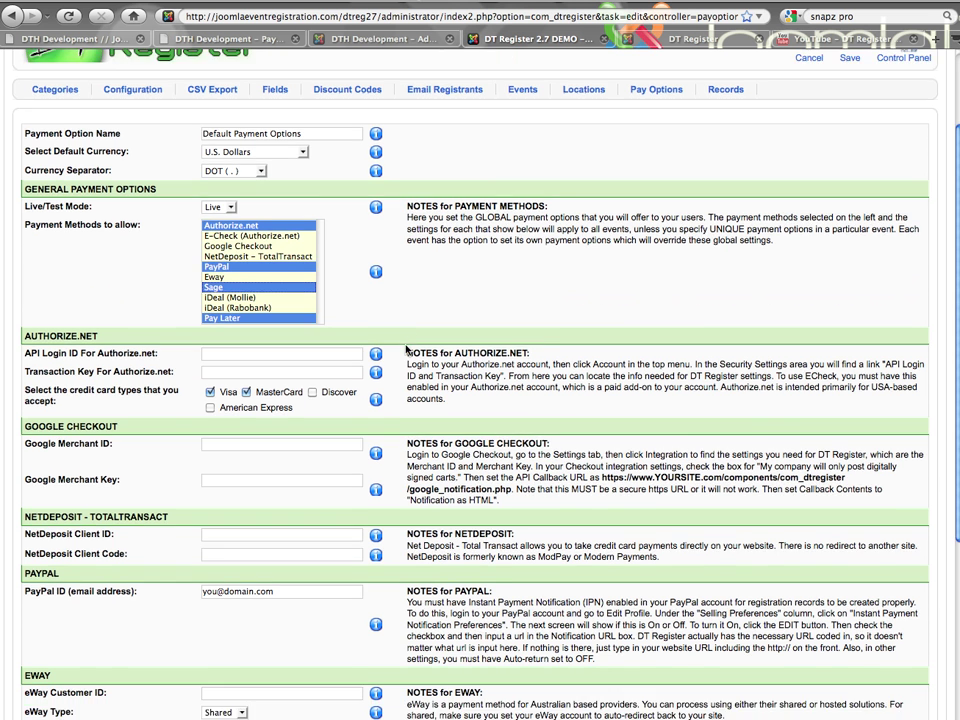
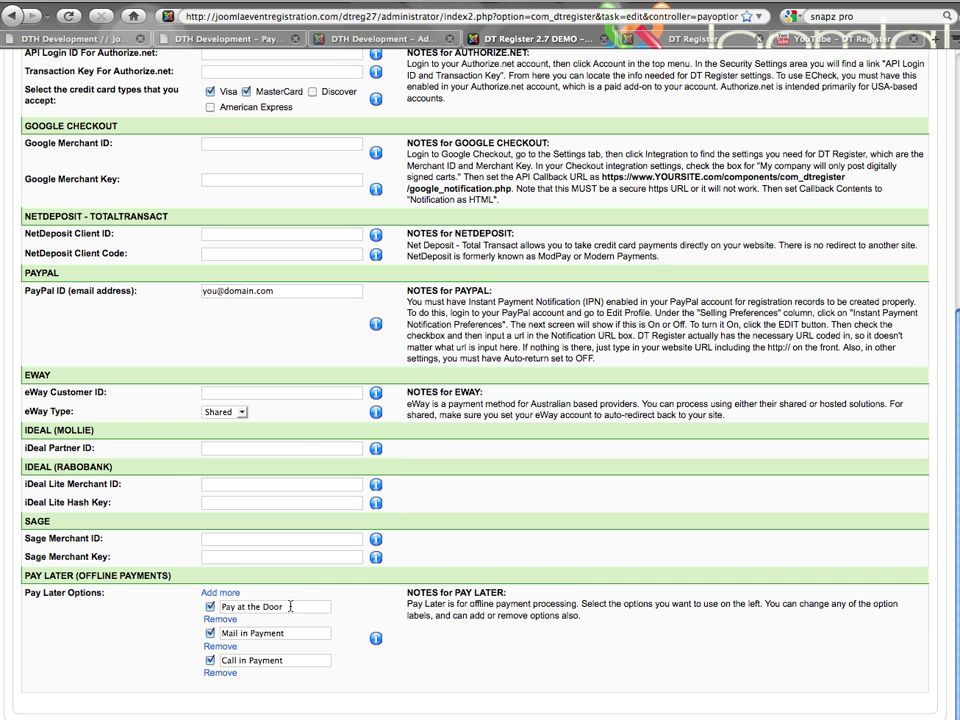
{"action": "left_click_drag", "start_coordinate": [290, 606], "coordinate": [195, 604]}
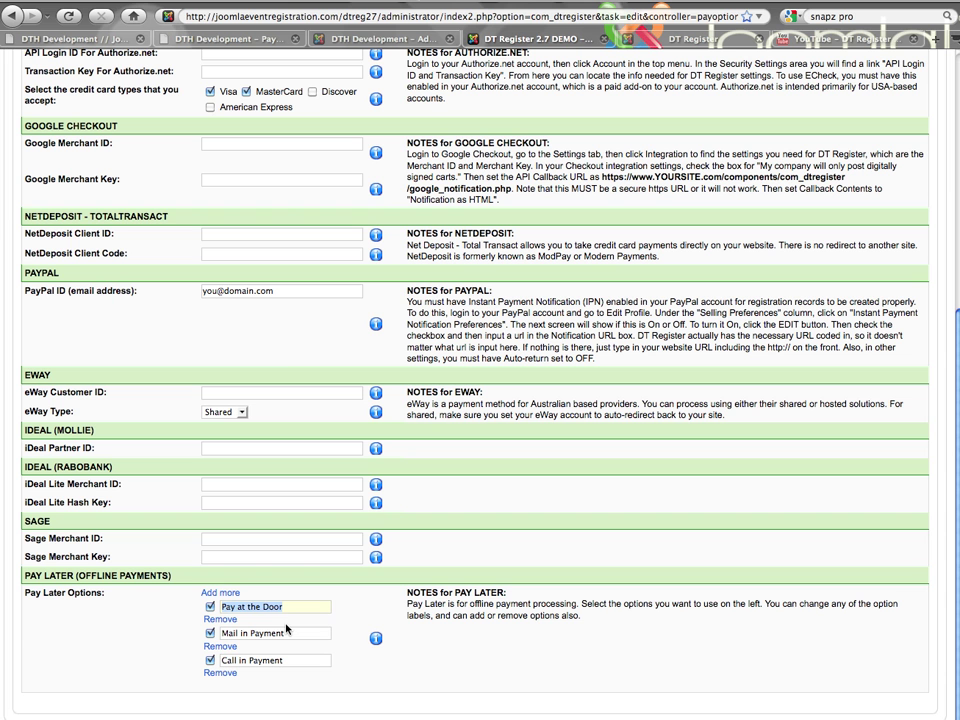
{"action": "type", "text": "P"}
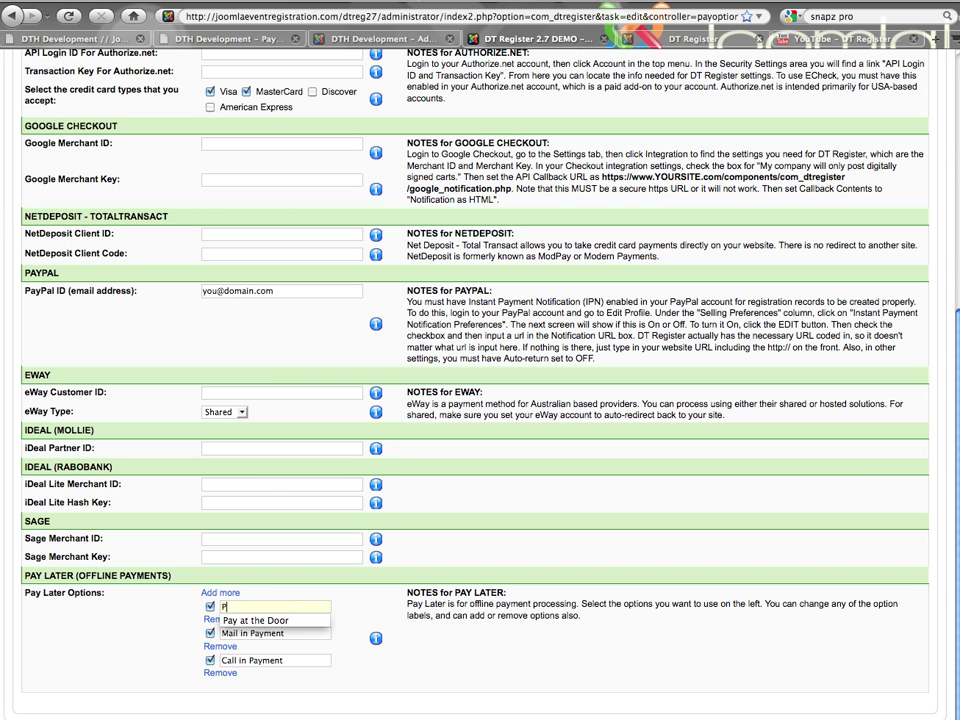
{"action": "type", "text": "ay on Location"}
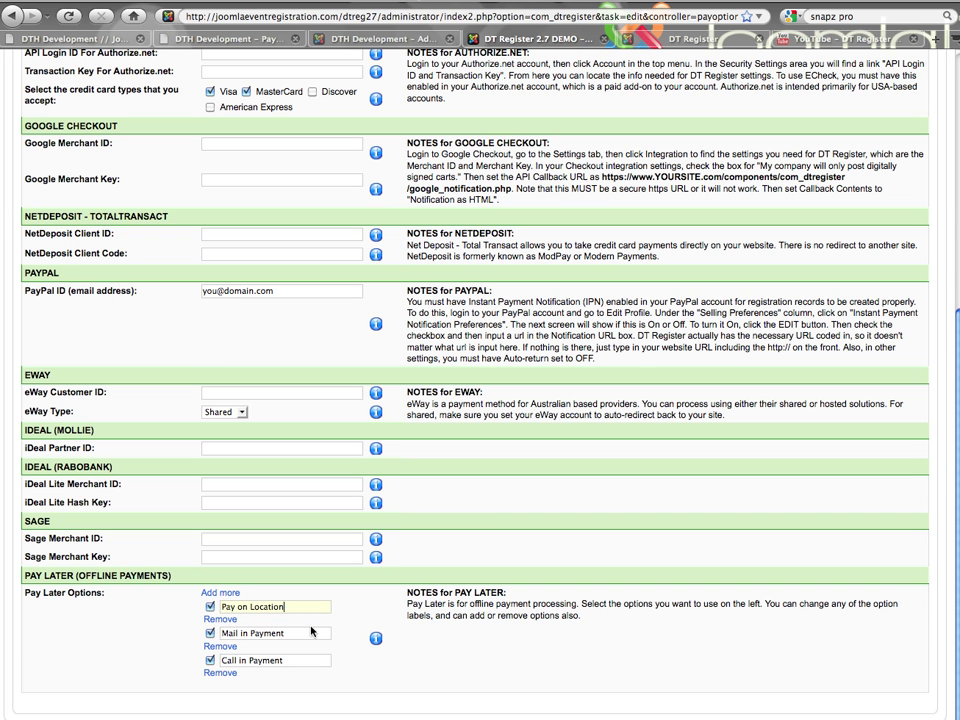
{"action": "key", "text": "Tab"}
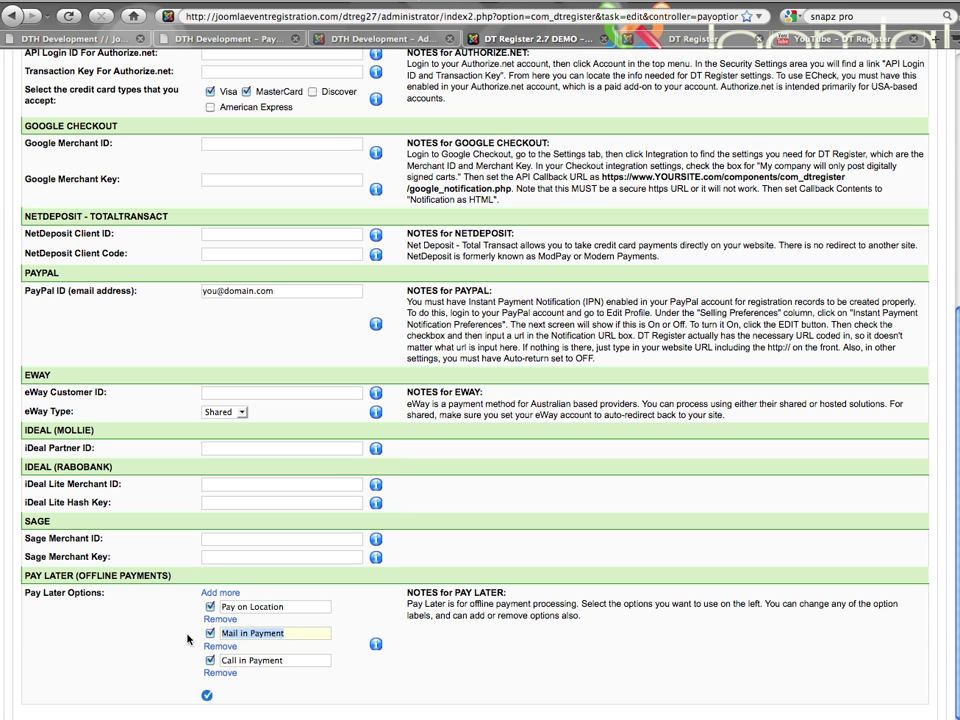
{"action": "type", "text": "Invoice Me"}
{"action": "key", "text": "Tab"}
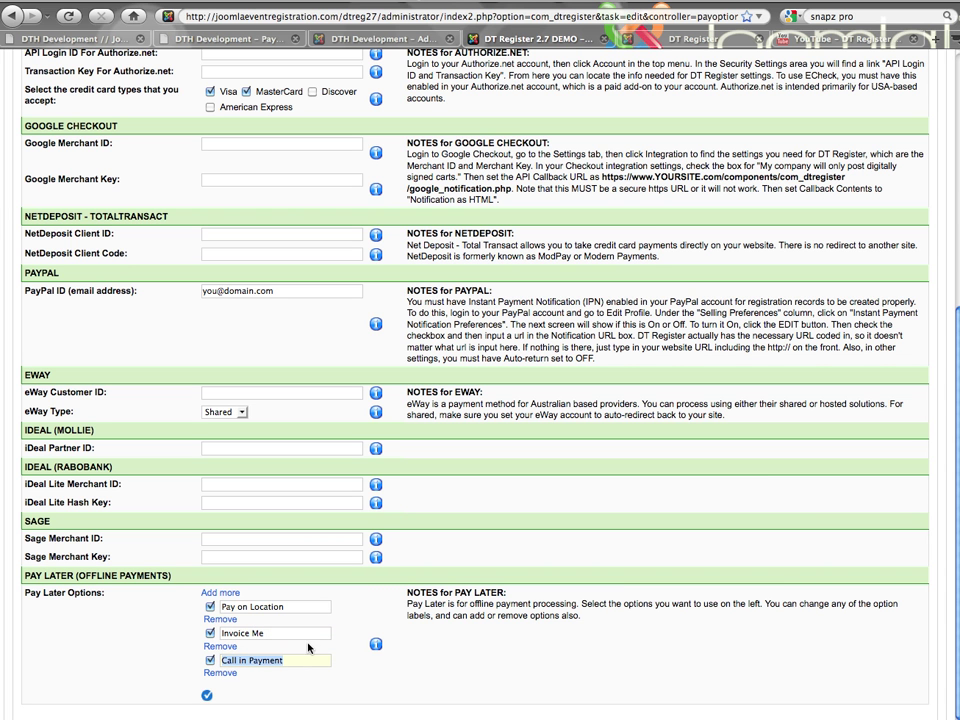
{"action": "left_click", "coordinate": [210, 660]}
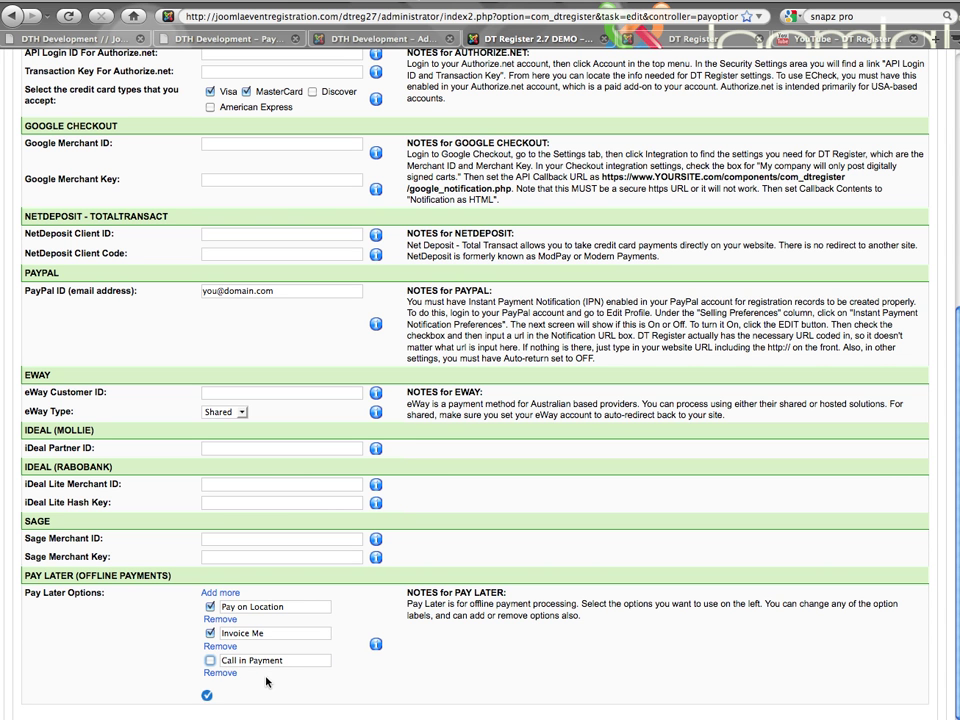
Add an enabled Pay Later option named Another Option, and remove it again
{"action": "left_click", "coordinate": [222, 593]}
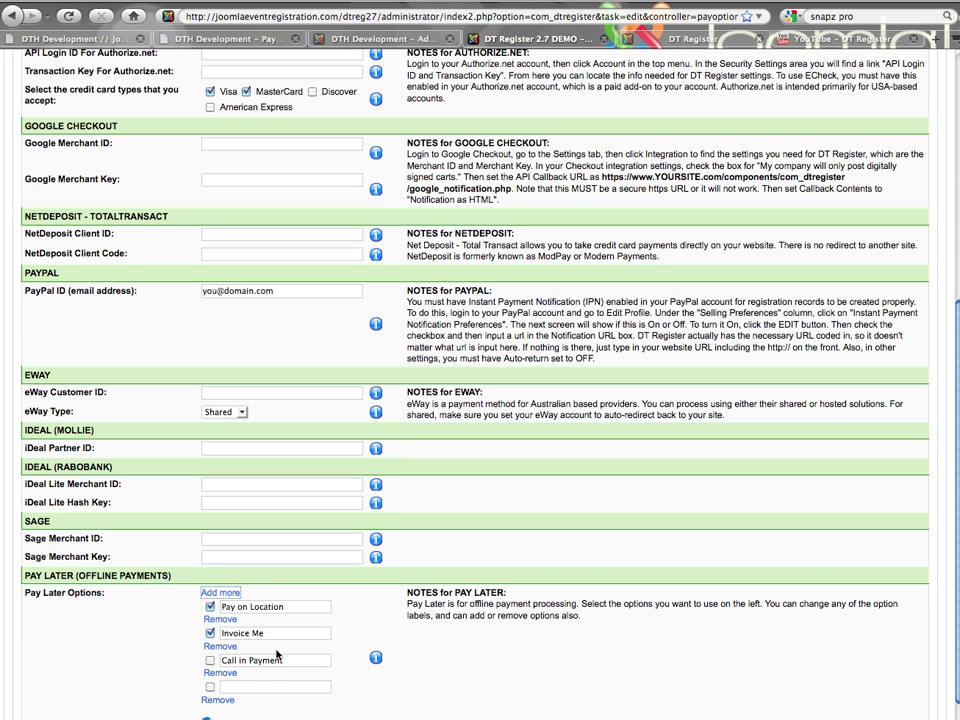
{"action": "left_click", "coordinate": [263, 686]}
{"action": "type", "text": "A"}
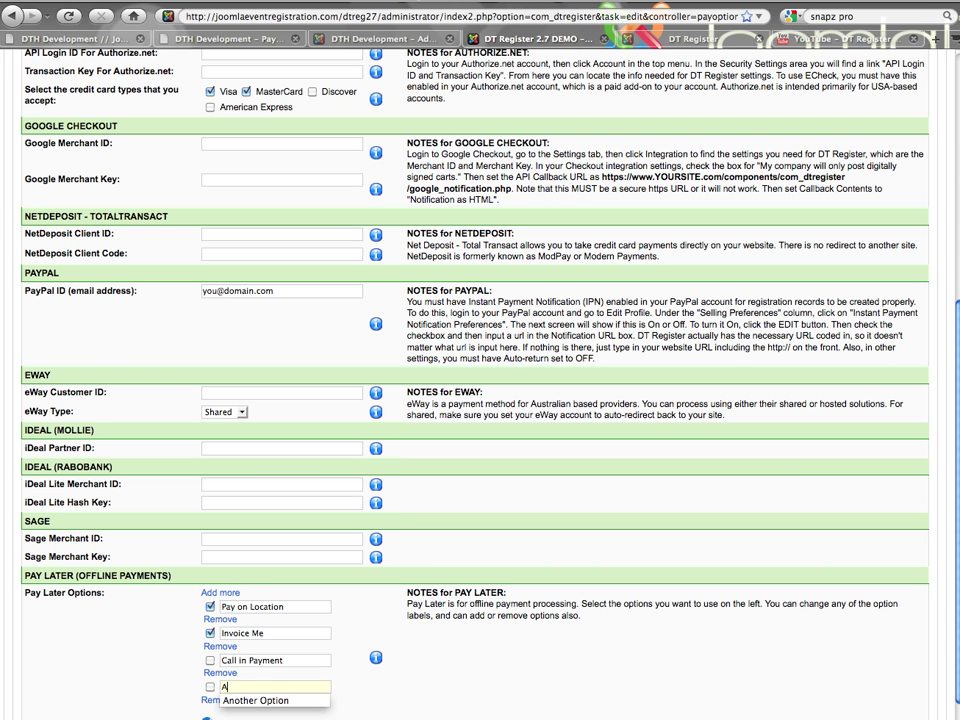
{"action": "type", "text": "nother Option"}
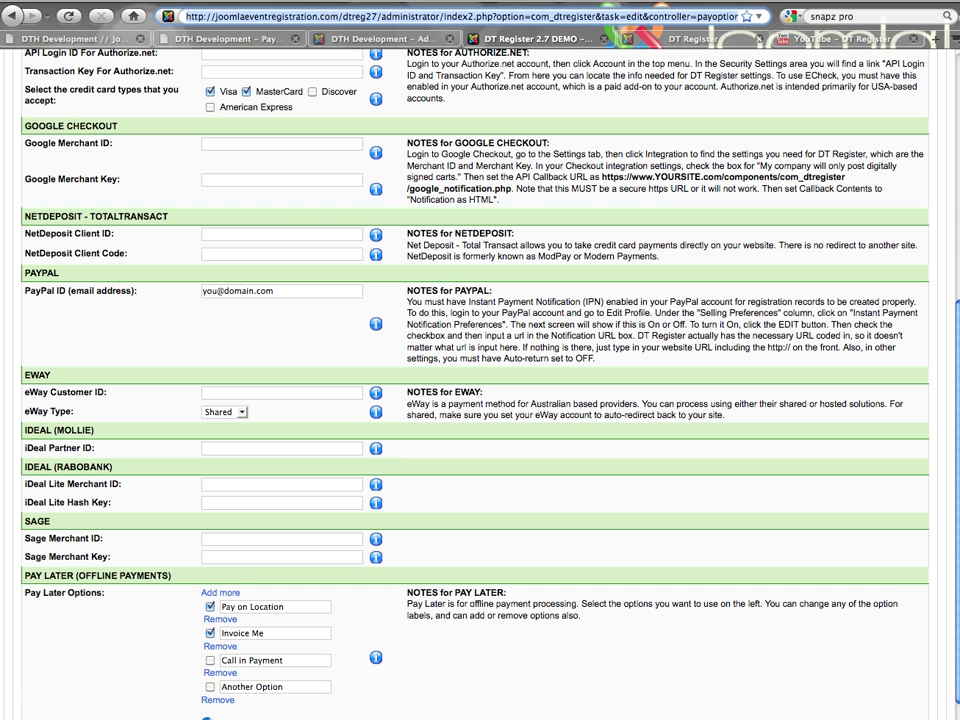
{"action": "left_click", "coordinate": [210, 687]}
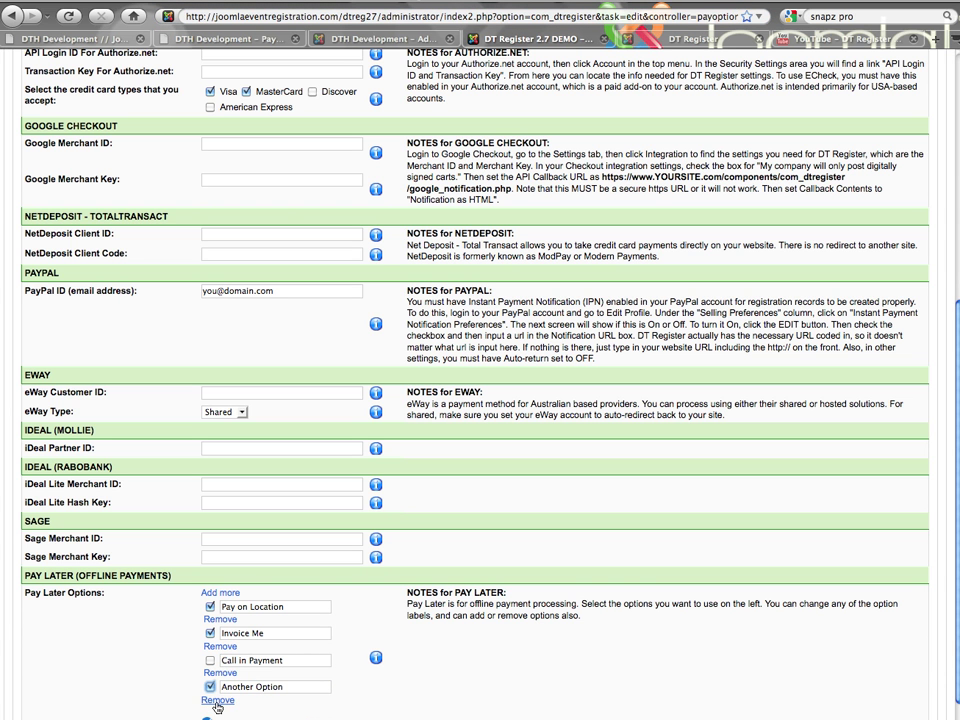
{"action": "left_click", "coordinate": [215, 701]}
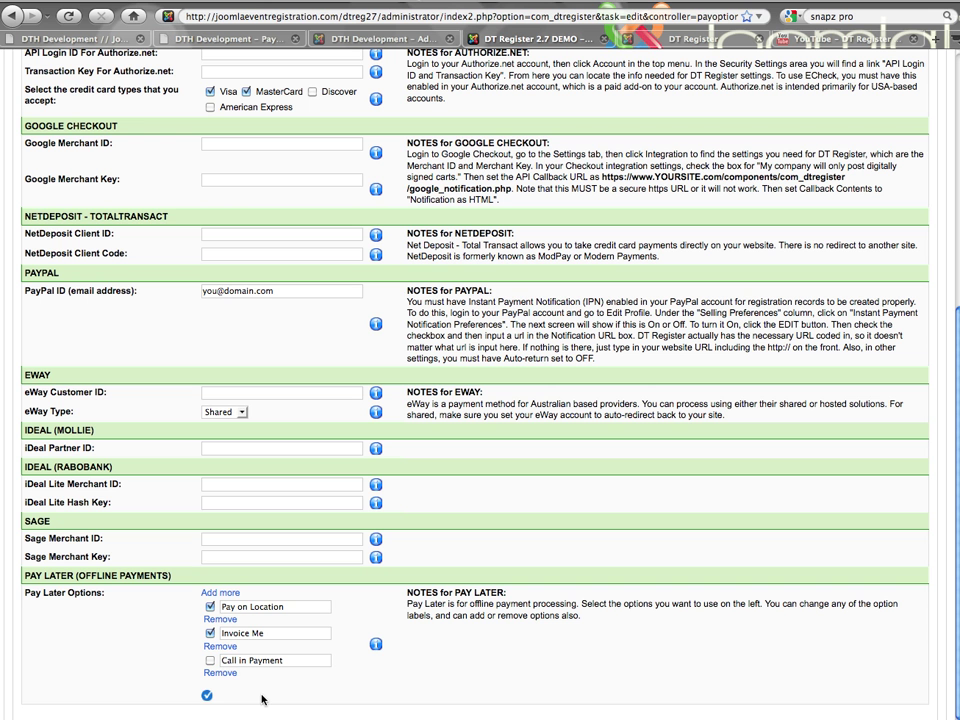
Save the Default Payment Options configuration and make it the default payment option
{"action": "scroll", "coordinate": [262, 699], "scroll_direction": "up", "scroll_amount": 5}
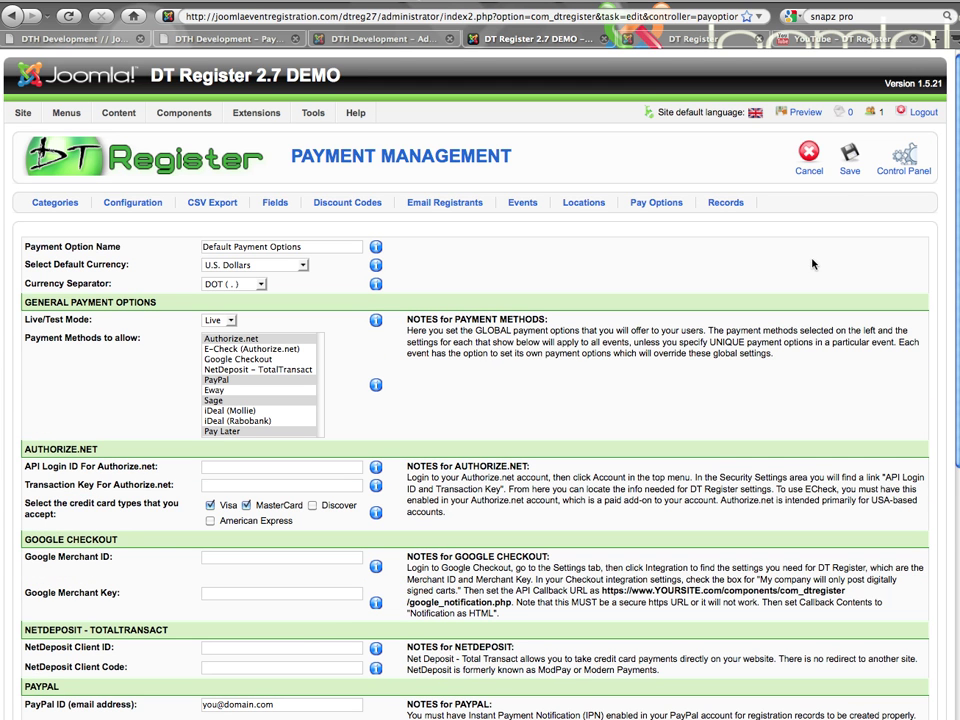
{"action": "left_click", "coordinate": [850, 172]}
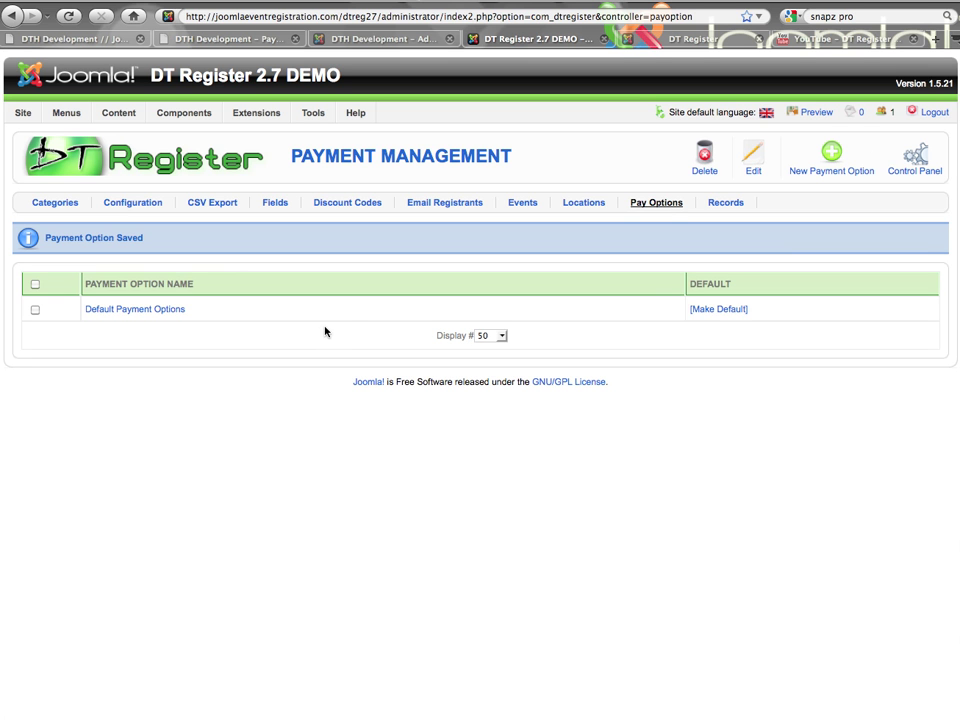
{"action": "left_click", "coordinate": [722, 316]}
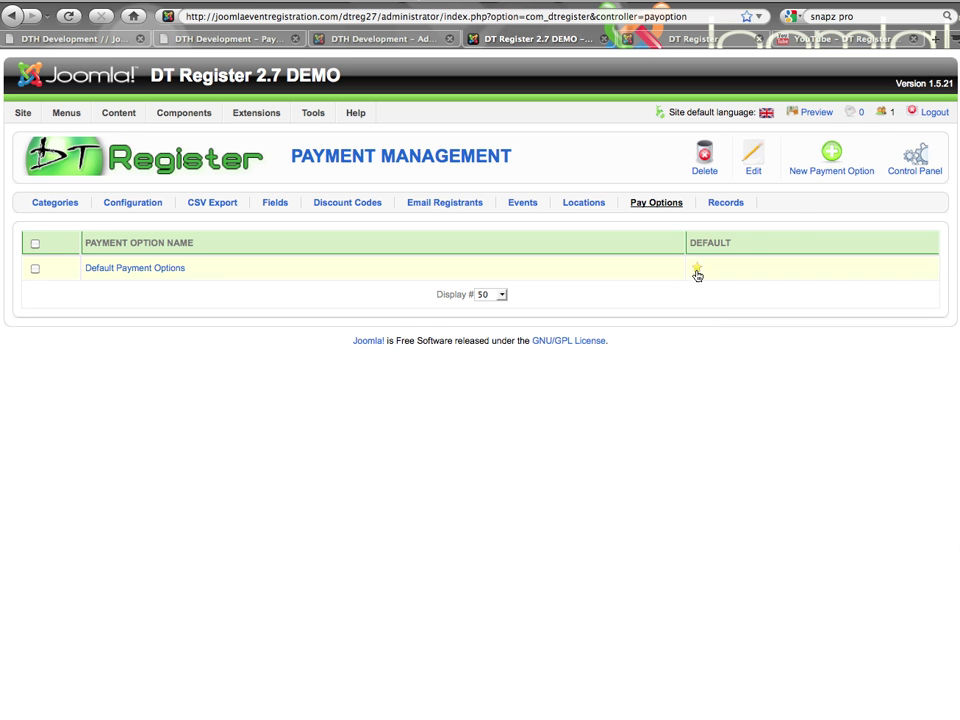
Start a new payment option named Australian Payments with Australian Dollars as its default currency
{"action": "left_click", "coordinate": [832, 175]}
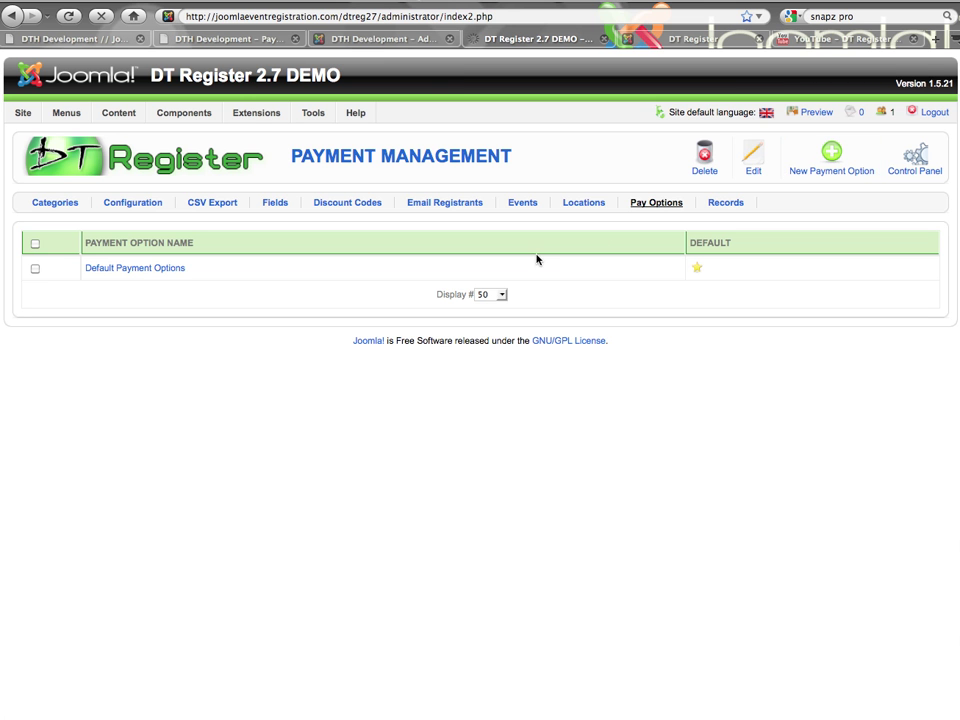
{"action": "left_click", "coordinate": [291, 249]}
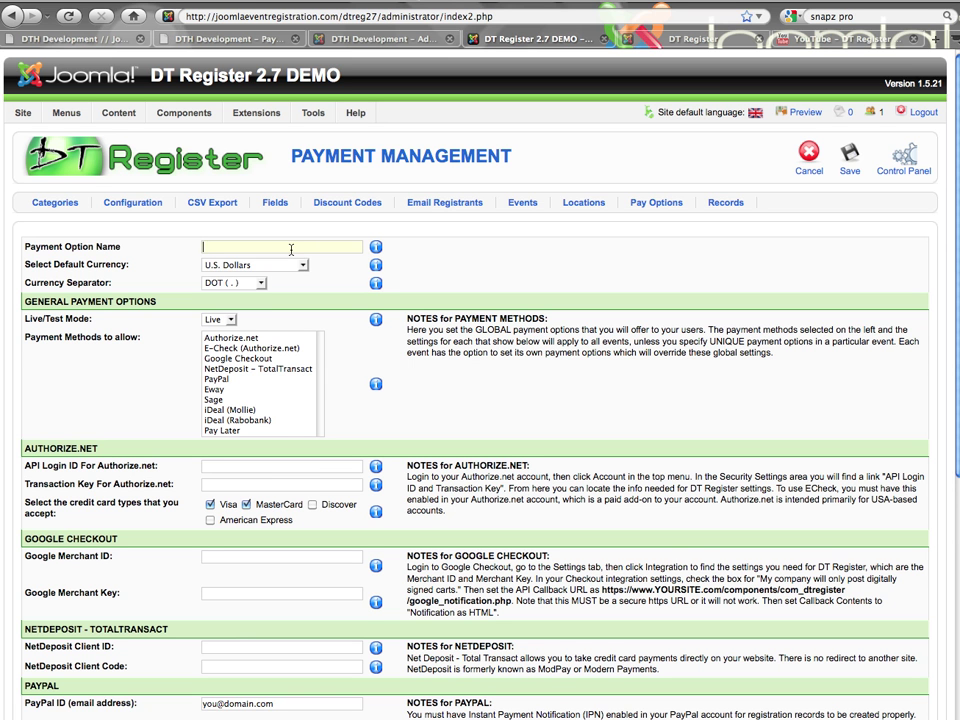
{"action": "type", "text": "Austr"}
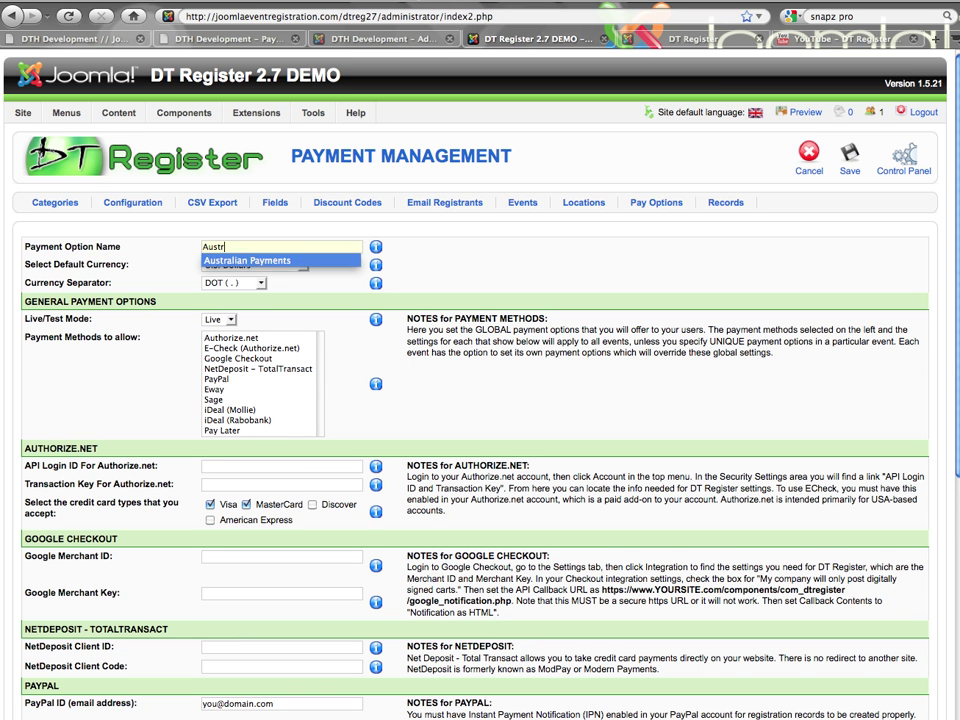
{"action": "left_click", "coordinate": [320, 261]}
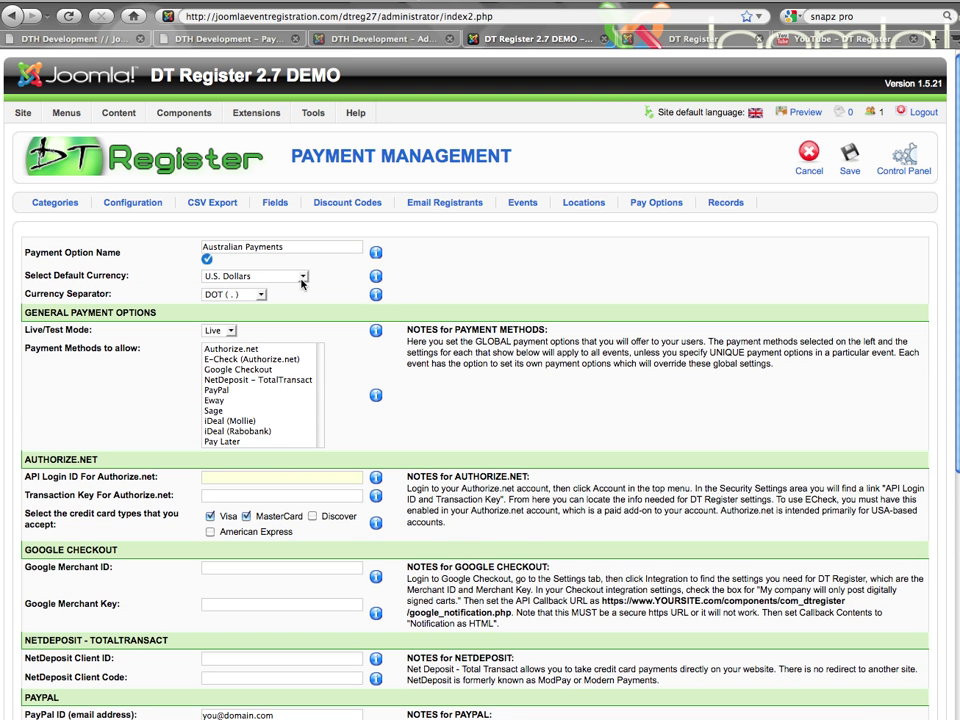
{"action": "left_click", "coordinate": [298, 280]}
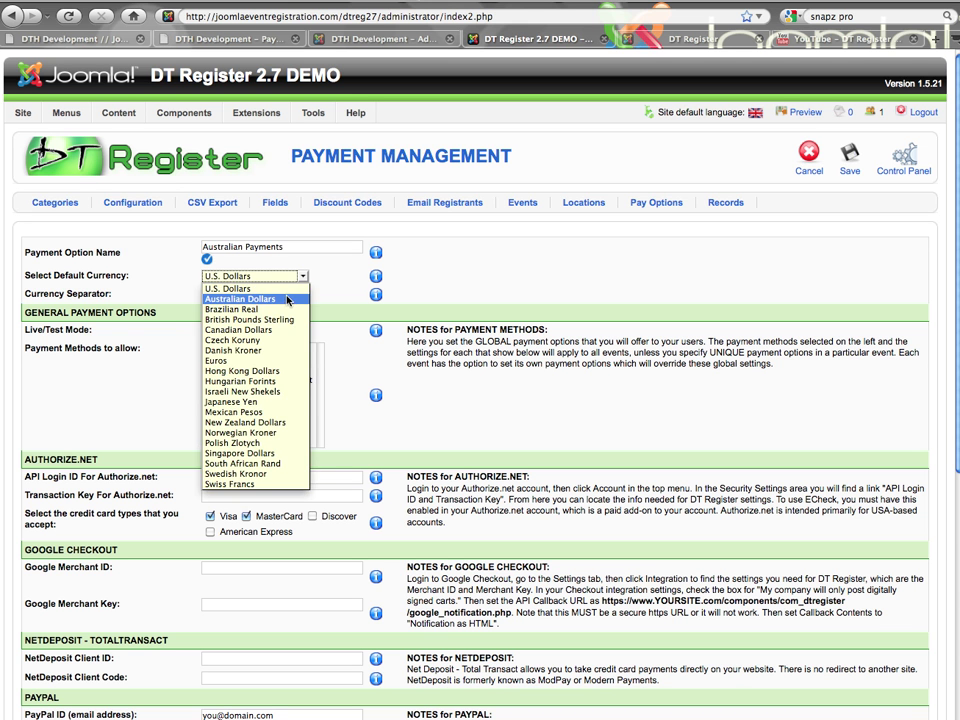
{"action": "left_click", "coordinate": [287, 299]}
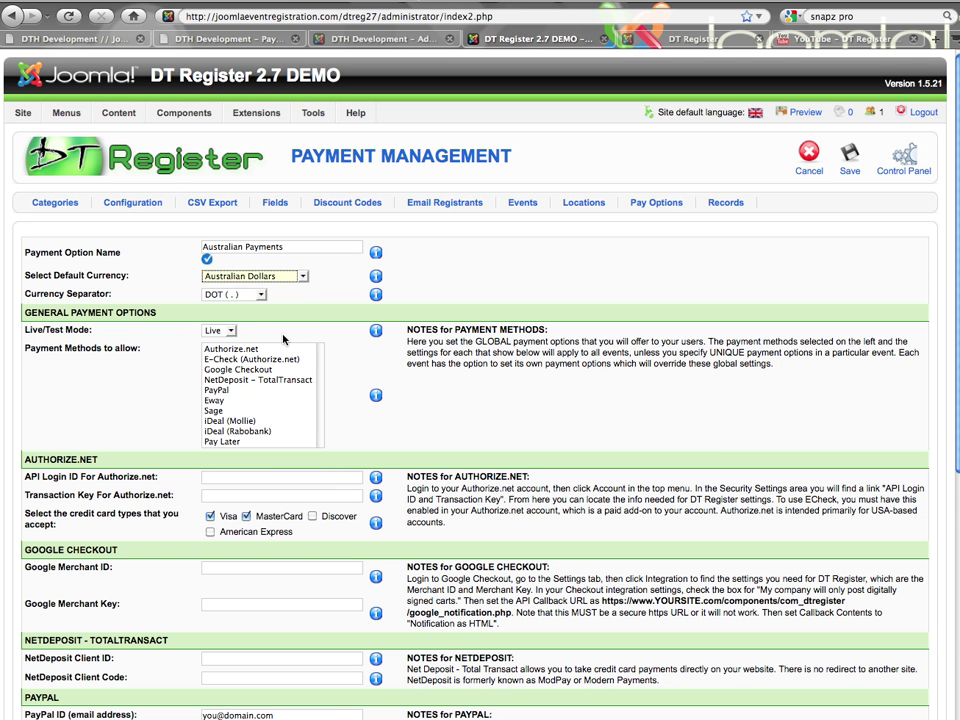
Allow Eway and PayPal as the payment methods for Australian Payments, and save the payment option
{"action": "left_click", "coordinate": [238, 401]}
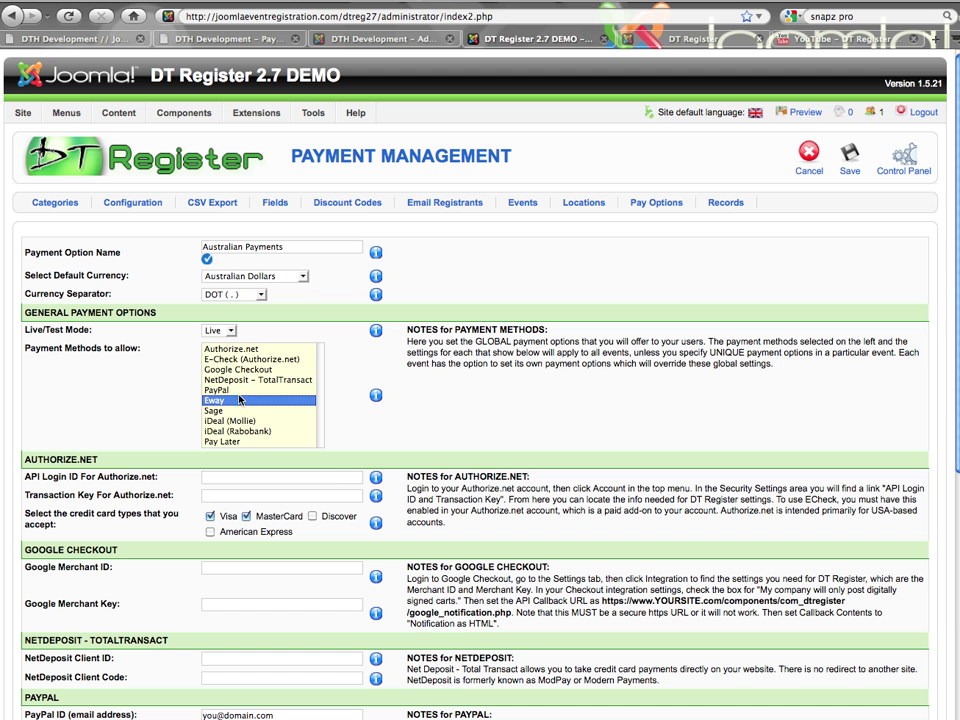
{"action": "left_click", "coordinate": [238, 389], "text": "super"}
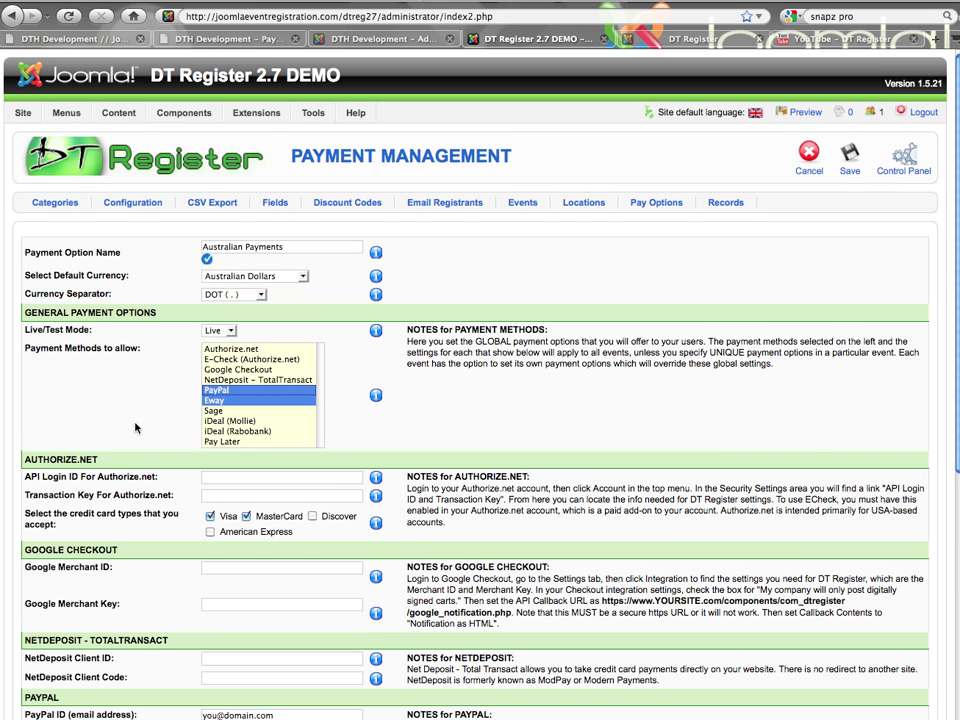
{"action": "scroll", "coordinate": [136, 428], "scroll_direction": "down", "scroll_amount": 6}
{"action": "scroll", "coordinate": [136, 428], "scroll_direction": "down", "scroll_amount": 2}
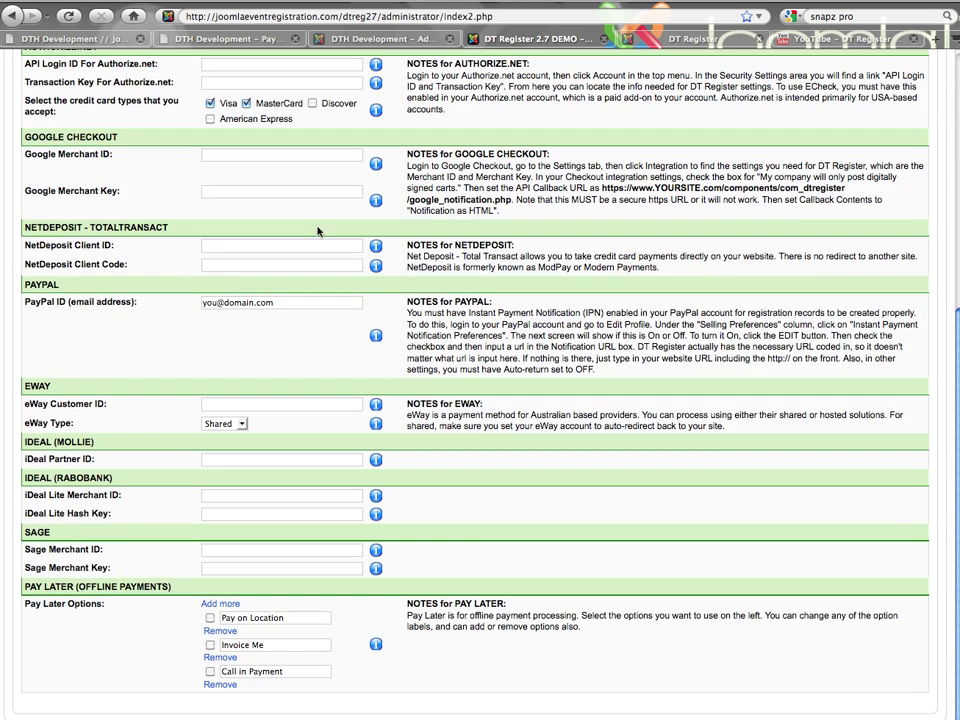
{"action": "scroll", "coordinate": [480, 275], "scroll_direction": "up", "scroll_amount": 7}
{"action": "scroll", "coordinate": [480, 275], "scroll_direction": "up", "scroll_amount": 2}
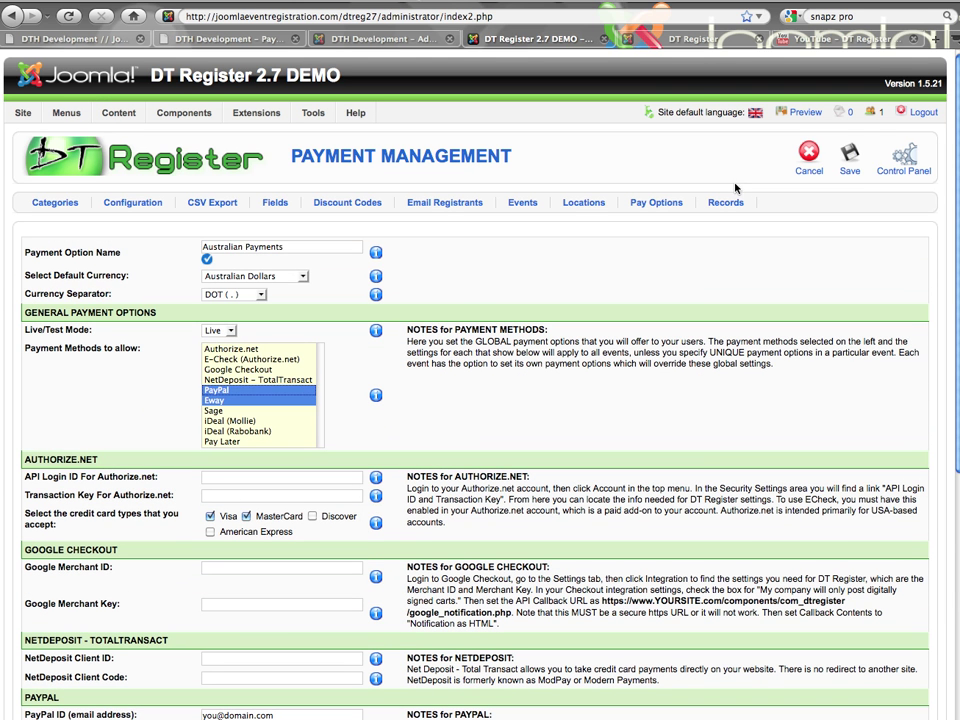
{"action": "left_click", "coordinate": [851, 152]}
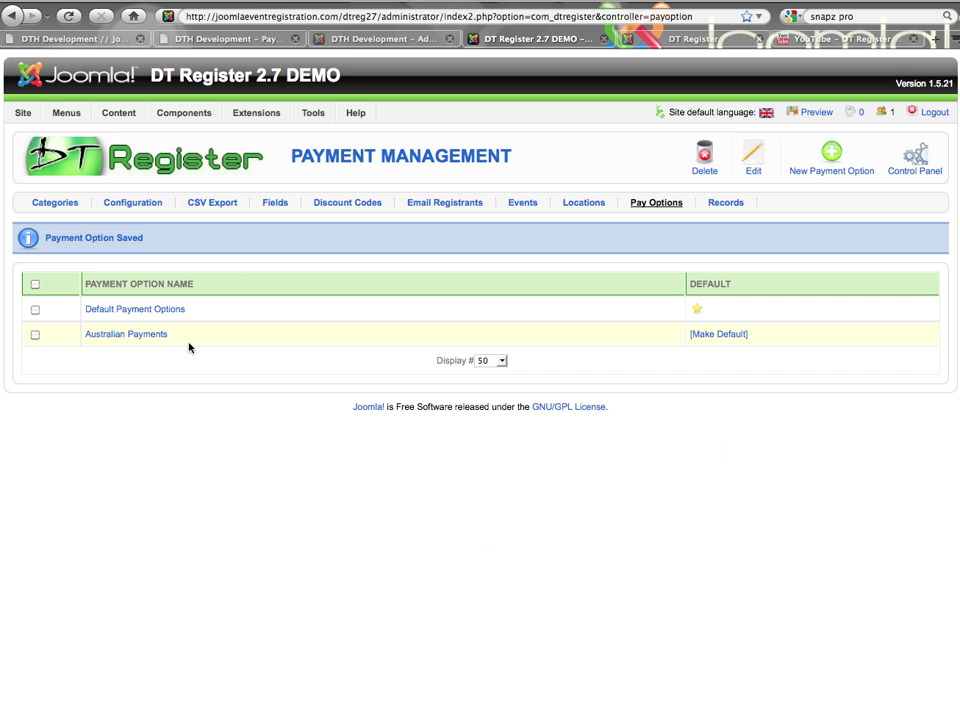
Review the payment configuration choices in My Event's discounts and fees, keeping Default Payment Options, and close the event without saving
{"action": "left_click", "coordinate": [524, 205]}
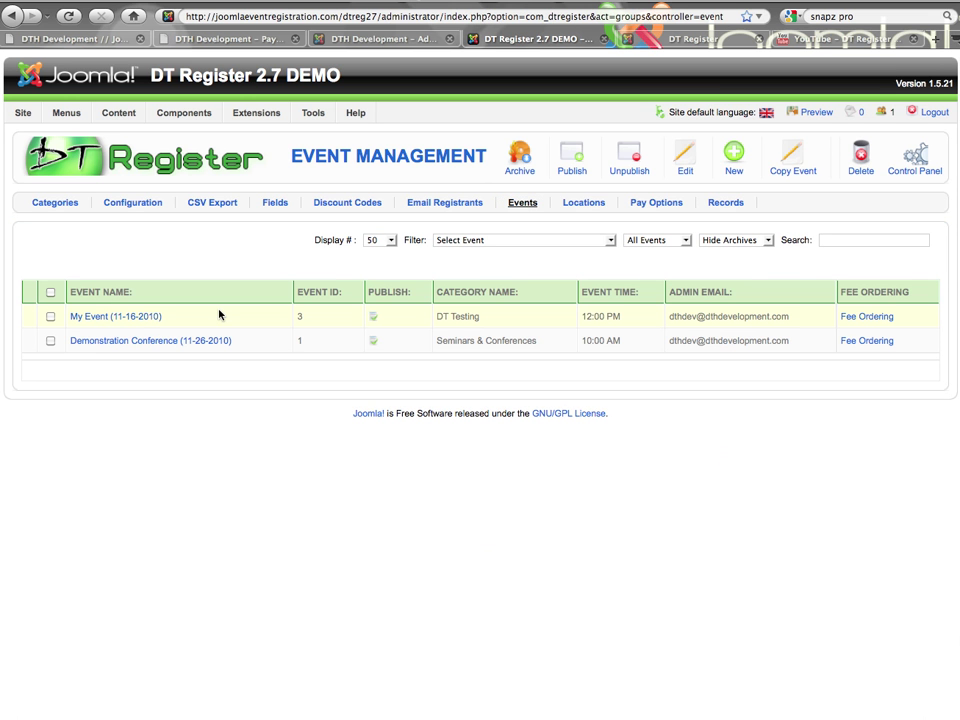
{"action": "left_click", "coordinate": [144, 317]}
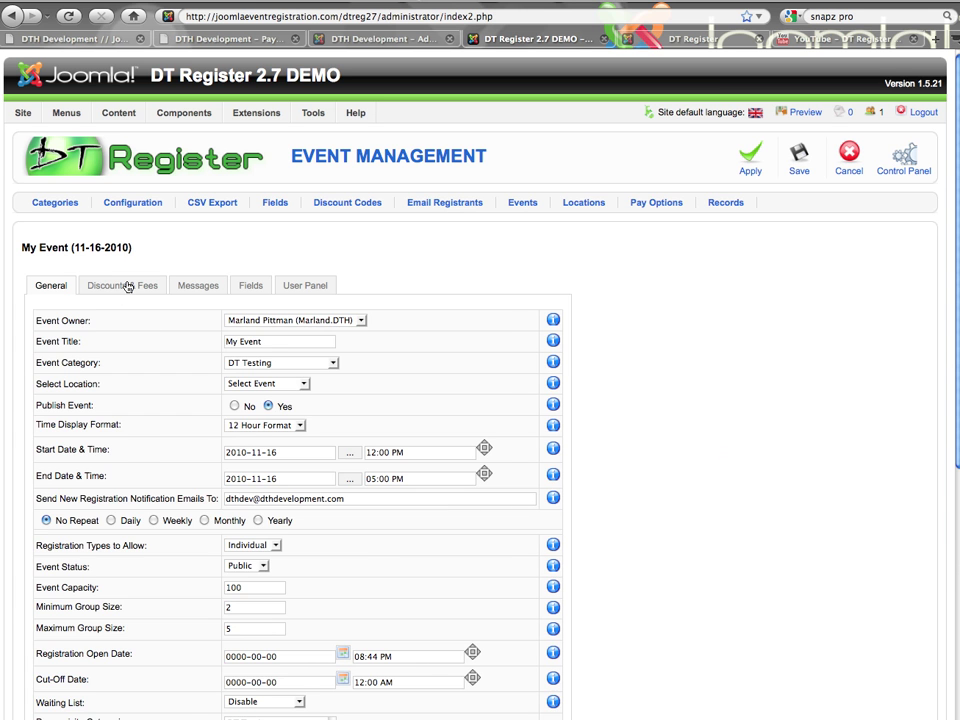
{"action": "left_click", "coordinate": [127, 286]}
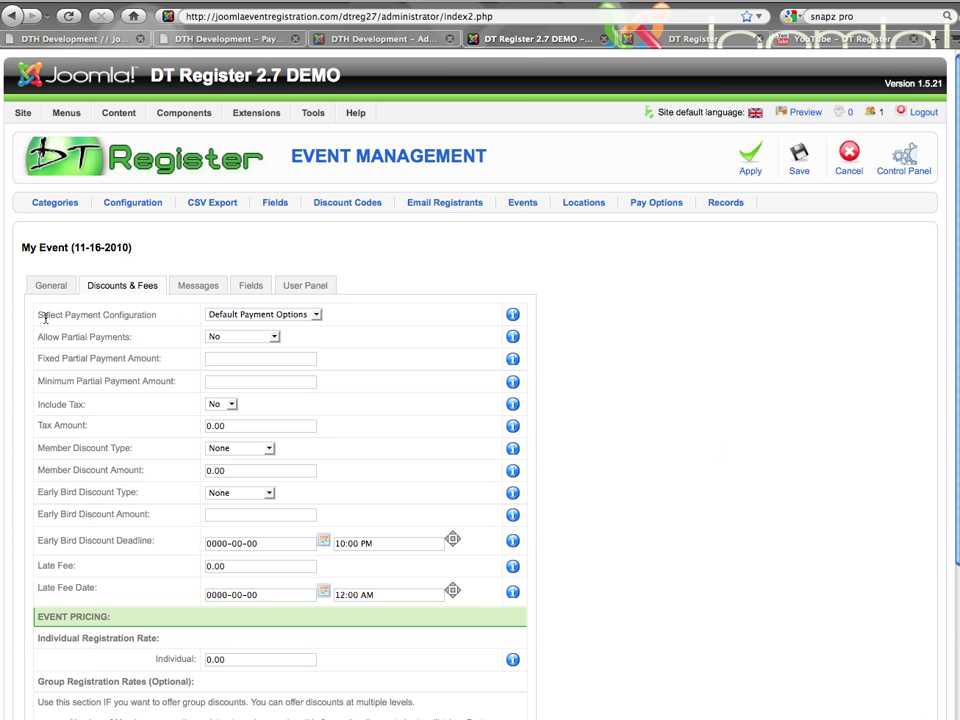
{"action": "left_click_drag", "start_coordinate": [41, 318], "coordinate": [150, 315]}
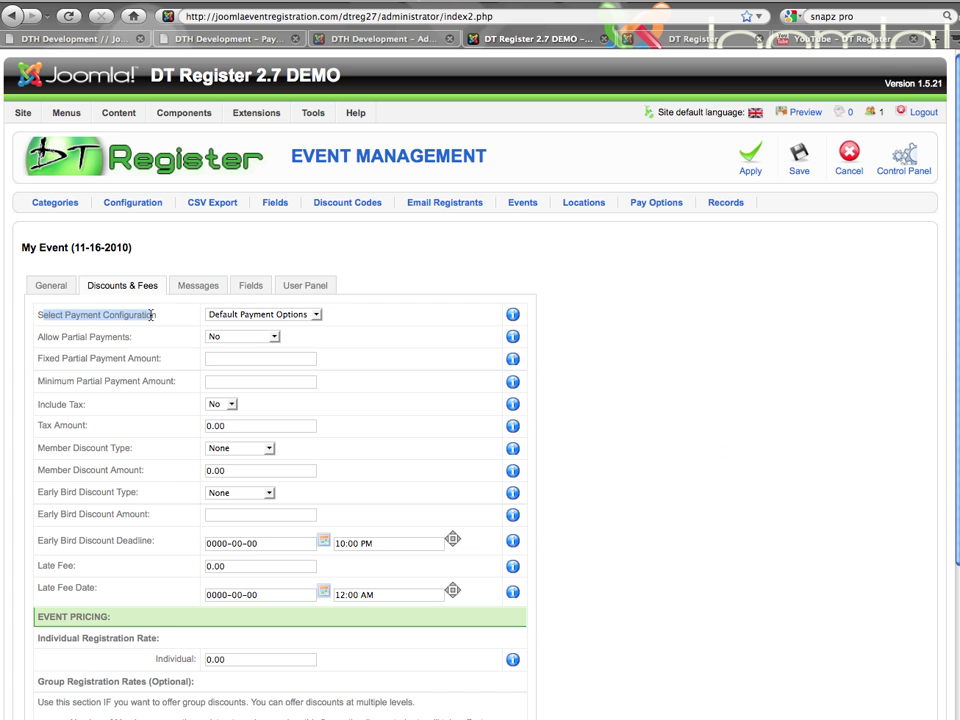
{"action": "left_click", "coordinate": [303, 316]}
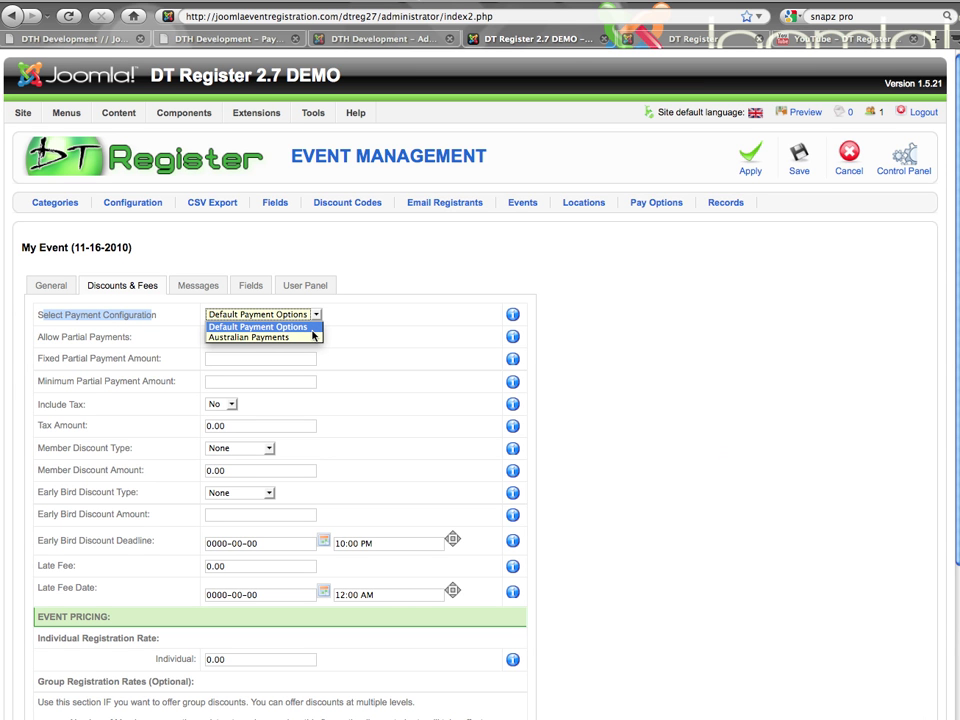
{"action": "left_click", "coordinate": [310, 327]}
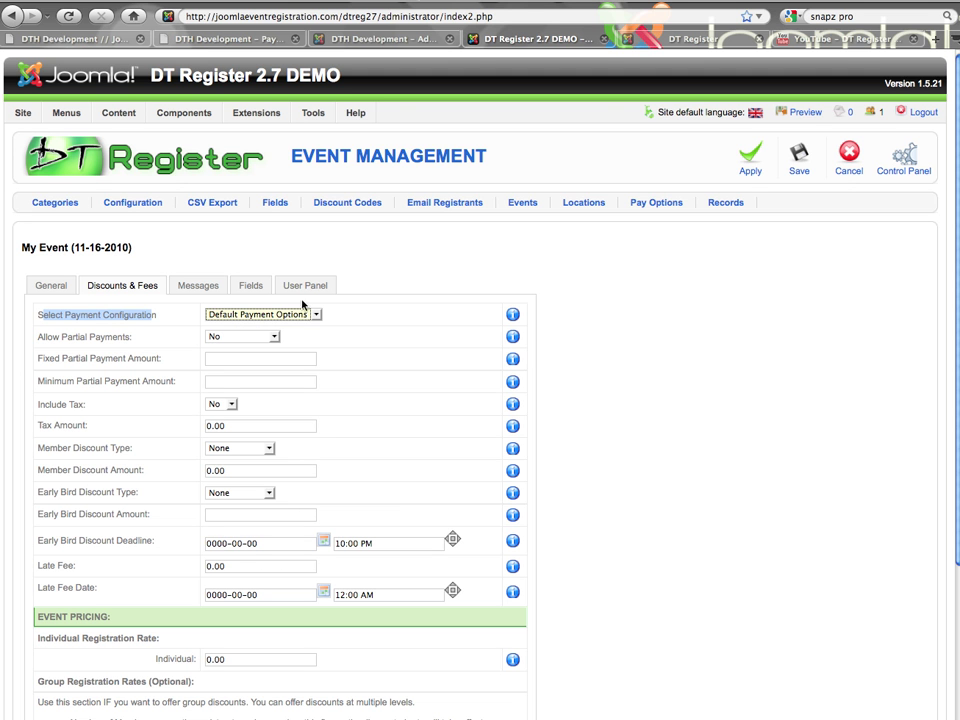
{"action": "left_click", "coordinate": [857, 155]}
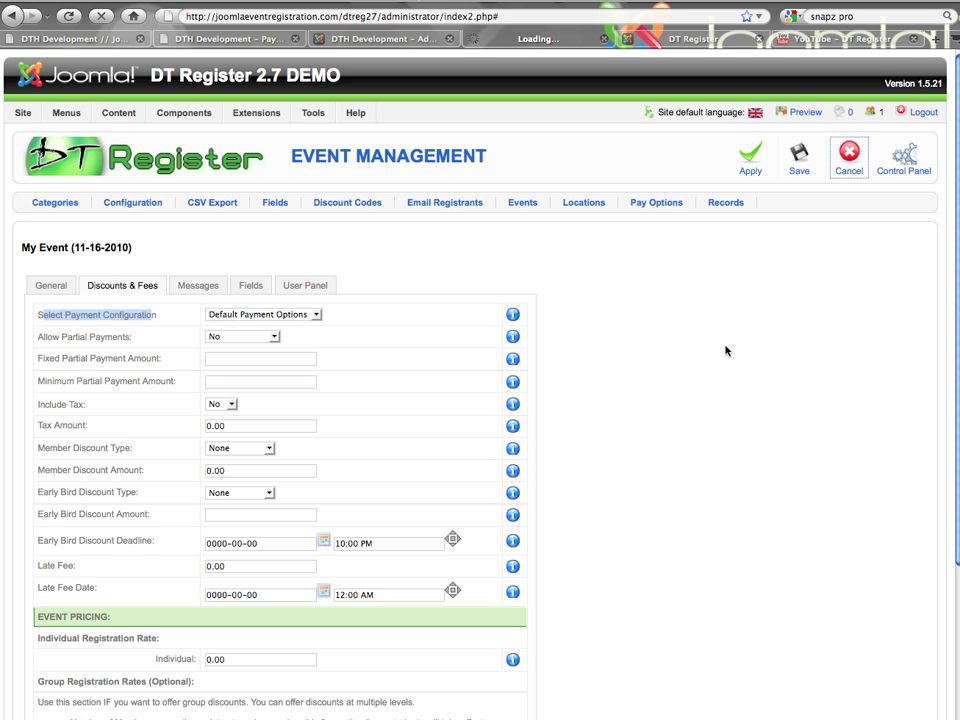
Review which user types have permission to create and edit pay options, and return to the payment options list
{"action": "left_click", "coordinate": [661, 203]}
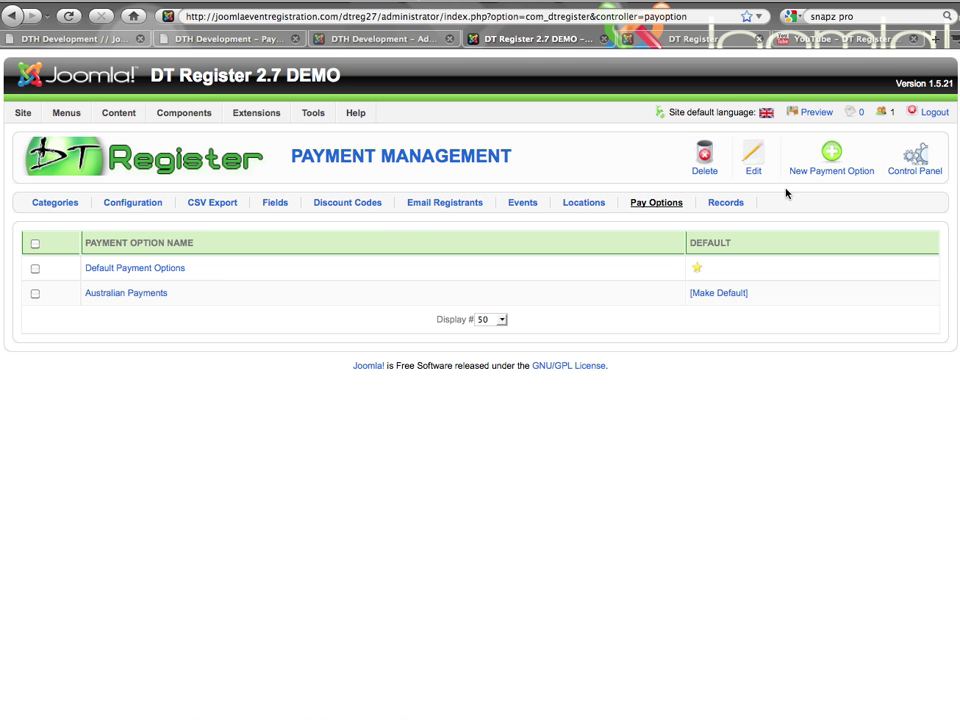
{"action": "left_click", "coordinate": [924, 160]}
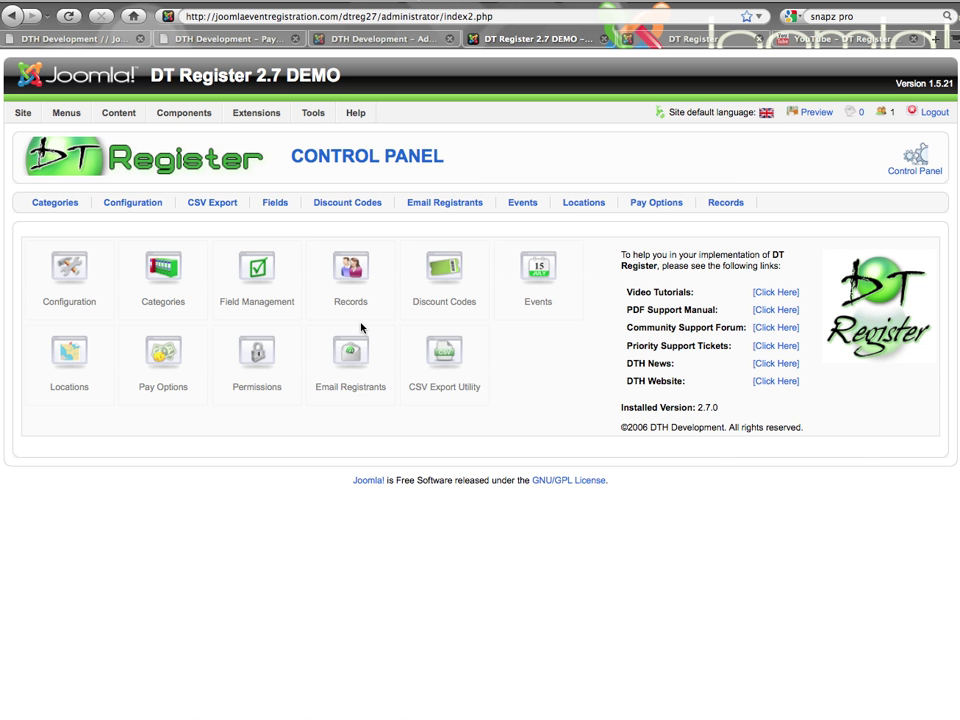
{"action": "left_click", "coordinate": [254, 366]}
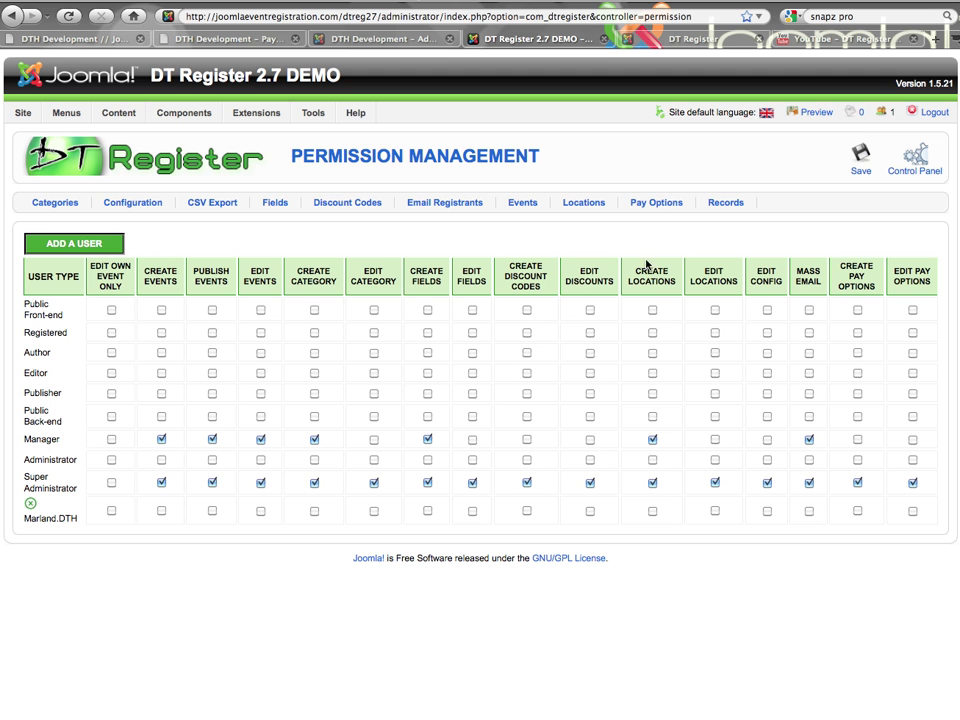
{"action": "left_click", "coordinate": [657, 203]}
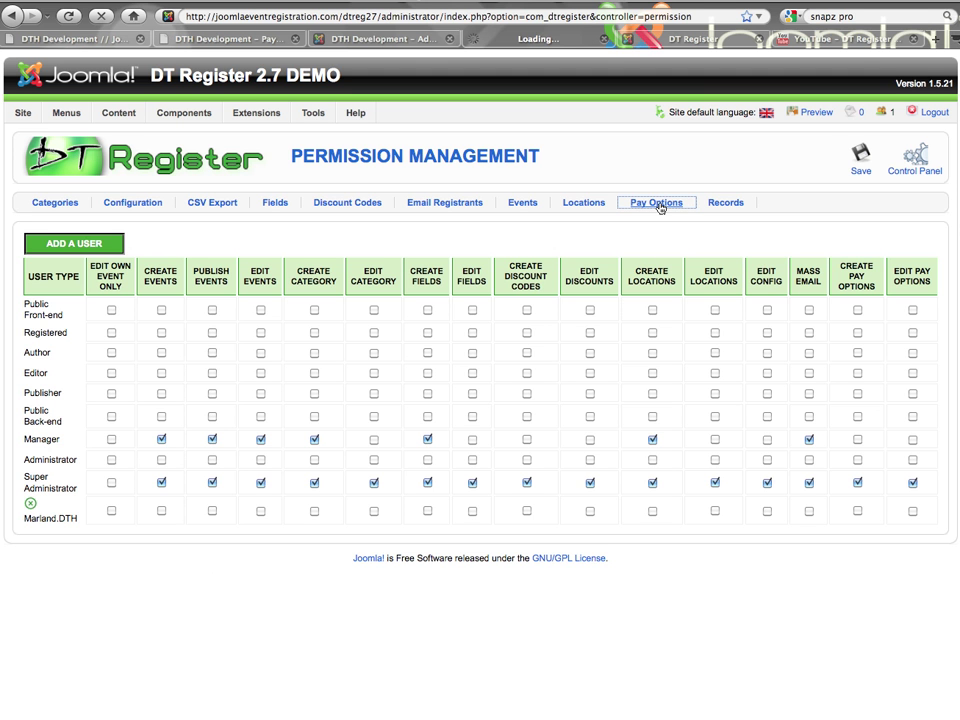